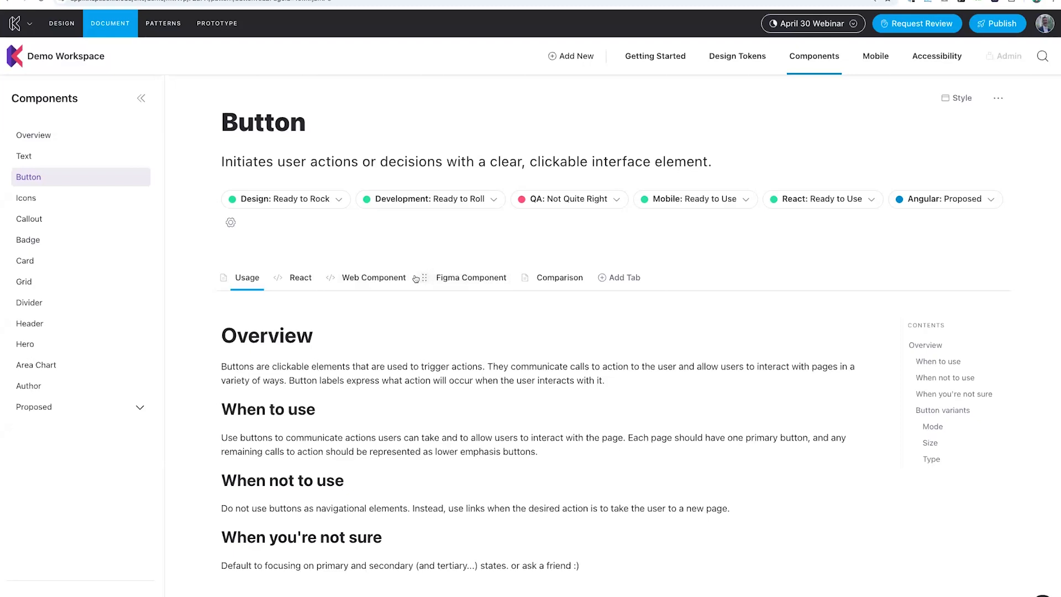
Review the Button component's Figma Component variants and props, its React demo, and the Comparison of design and coded versions
{"action": "left_click", "coordinate": [465, 277]}
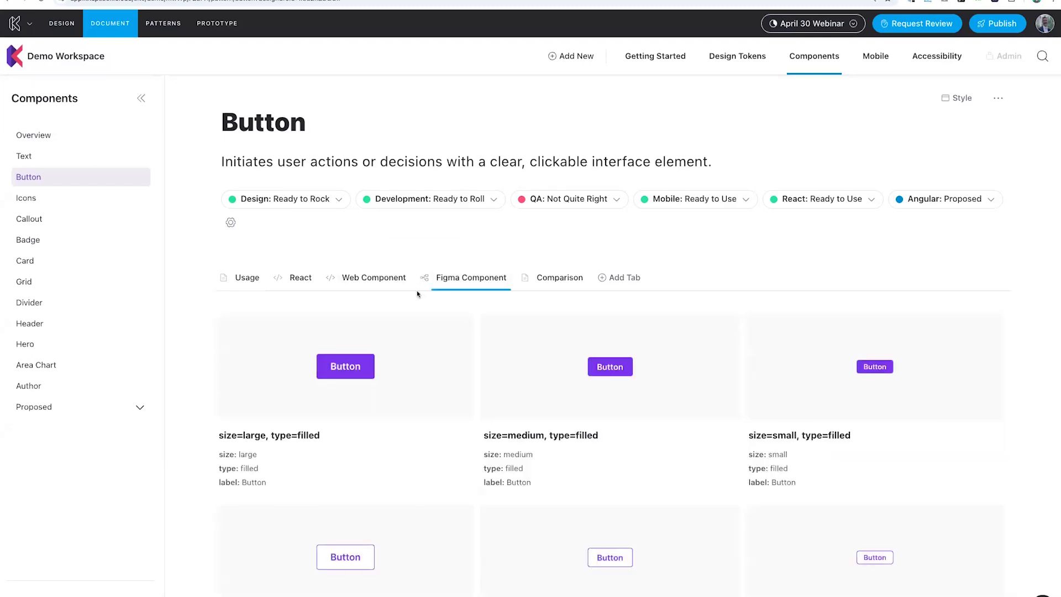
{"action": "scroll", "coordinate": [464, 402], "scroll_direction": "down", "scroll_amount": 5}
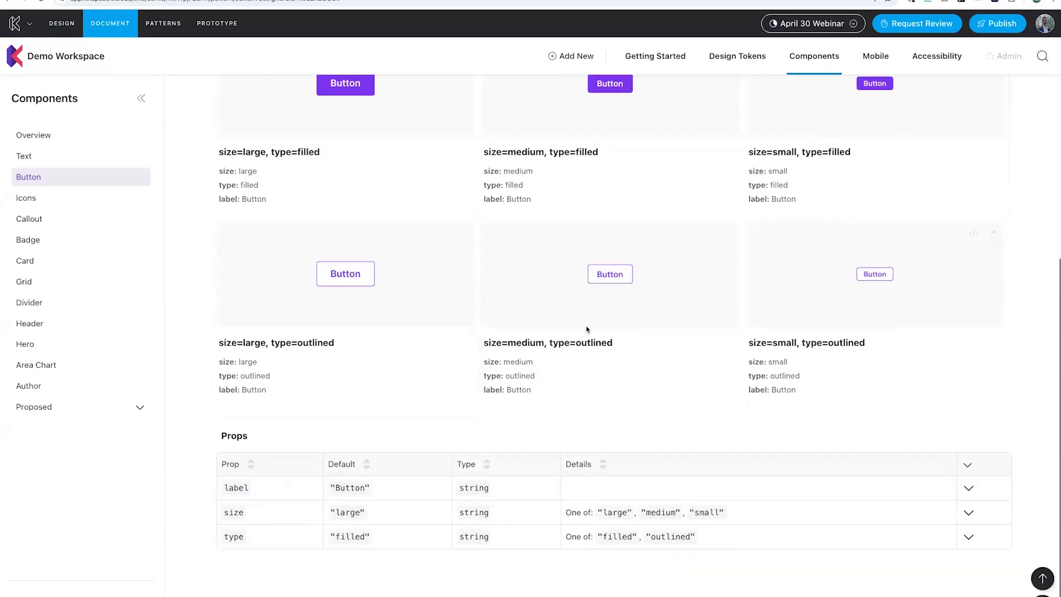
{"action": "scroll", "coordinate": [369, 296], "scroll_direction": "up", "scroll_amount": 5}
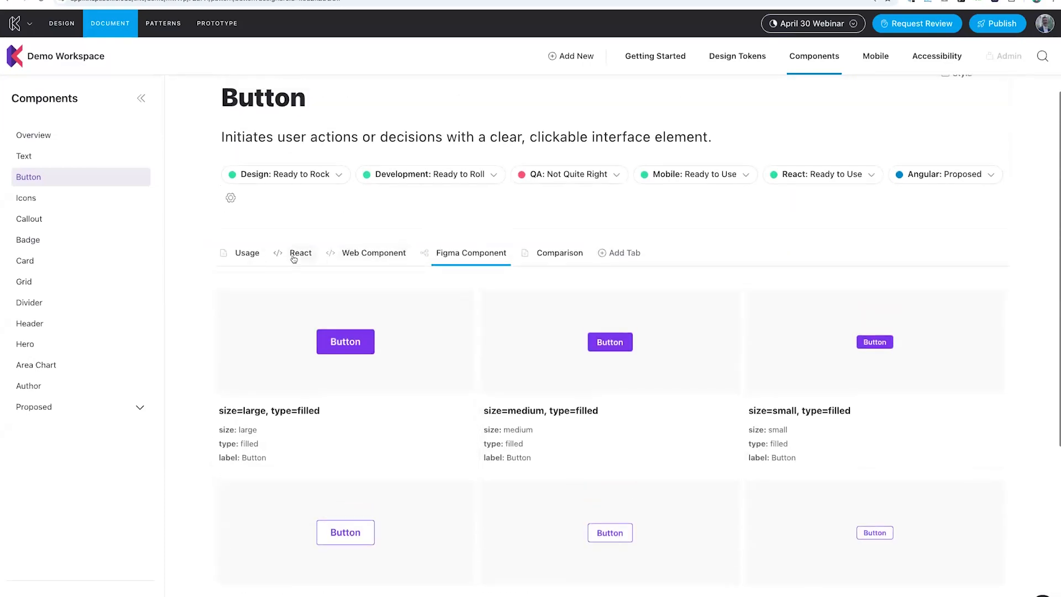
{"action": "left_click", "coordinate": [295, 254]}
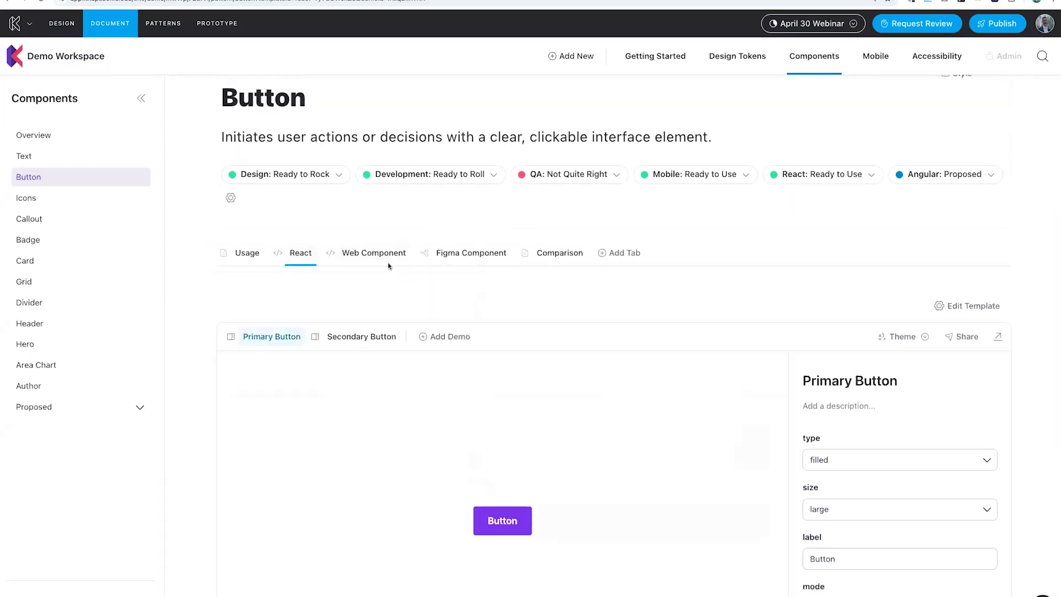
{"action": "left_click", "coordinate": [575, 253]}
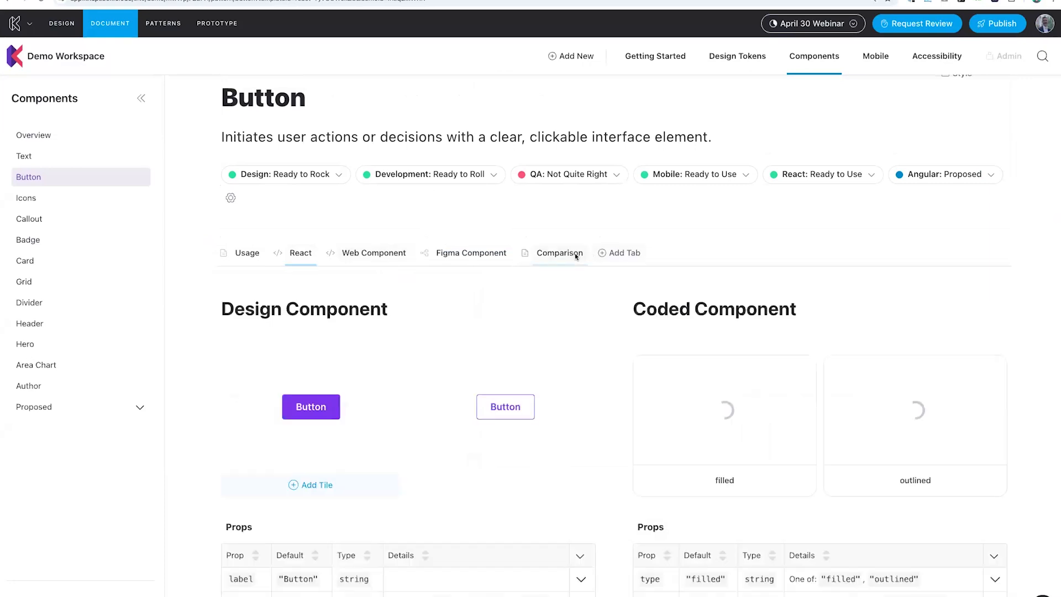
Examine the Button pattern's spec alignment details for its React and Web Component props in the workspace's pattern overview
{"action": "left_click", "coordinate": [176, 24]}
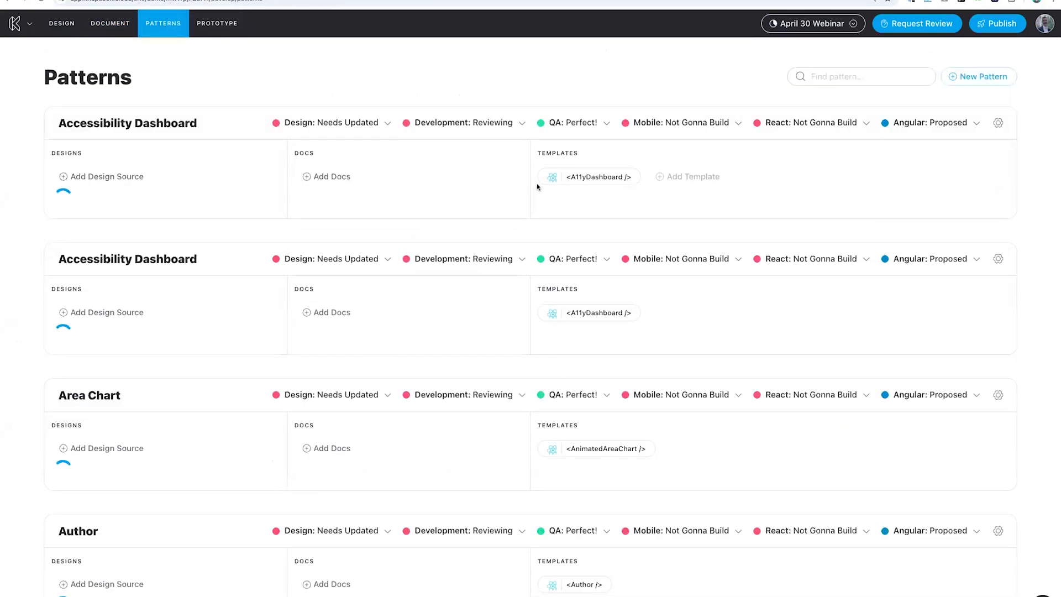
{"action": "scroll", "coordinate": [539, 187], "scroll_direction": "down", "scroll_amount": 4}
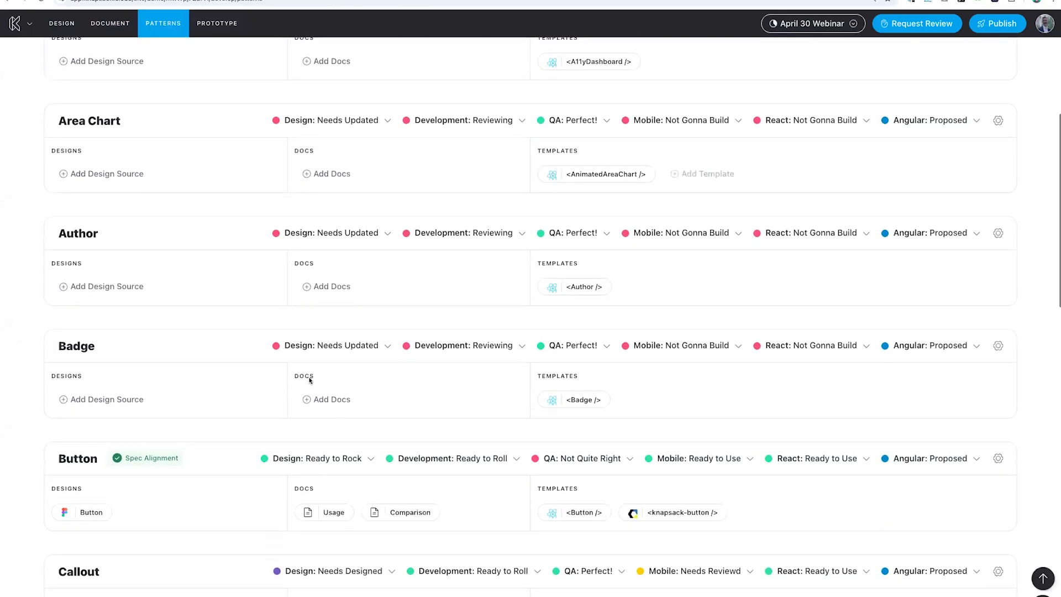
{"action": "left_click", "coordinate": [154, 459]}
{"action": "scroll", "coordinate": [167, 463], "scroll_direction": "down", "scroll_amount": 3}
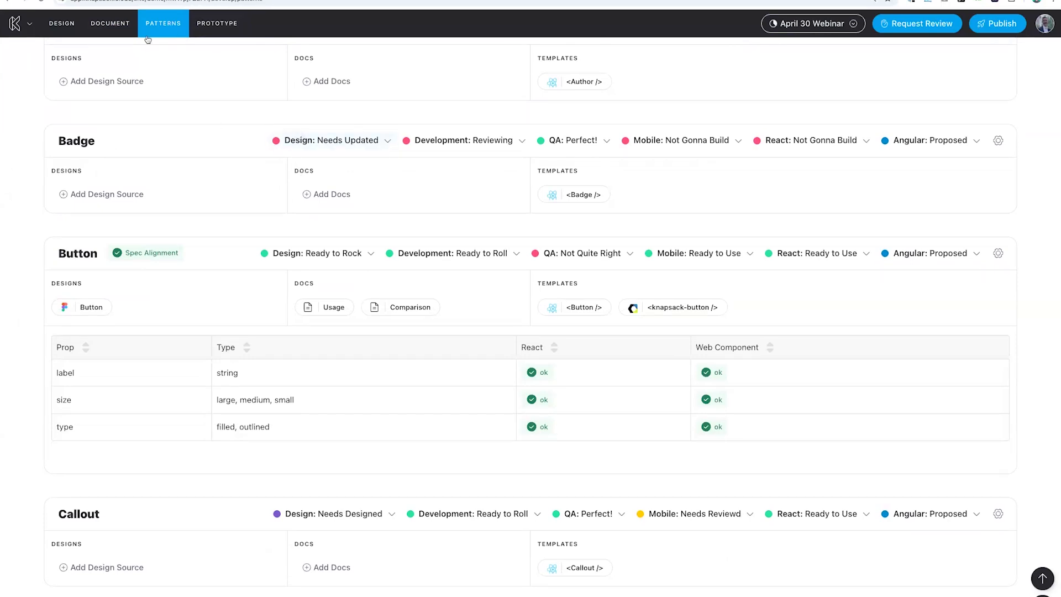
Create a blank React prototype titled "Card Grid Exploration"
{"action": "left_click", "coordinate": [232, 28]}
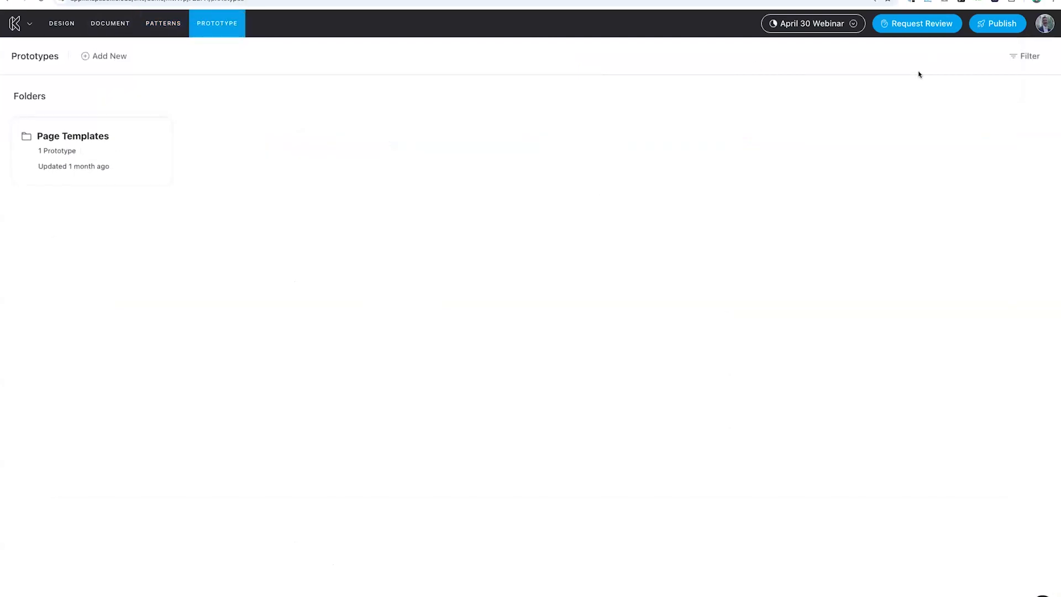
{"action": "left_click", "coordinate": [103, 56]}
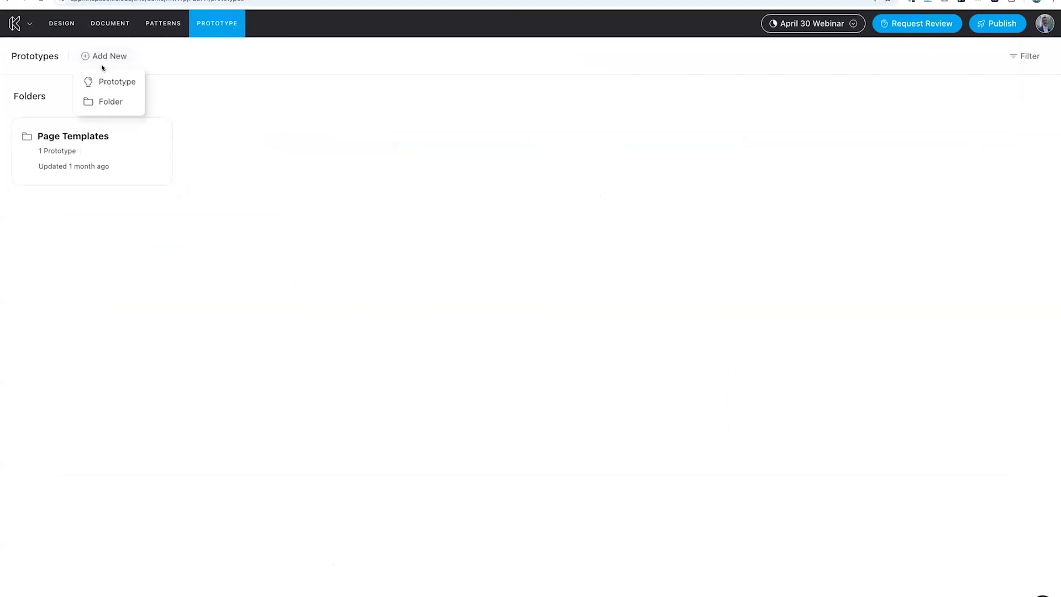
{"action": "left_click", "coordinate": [106, 83]}
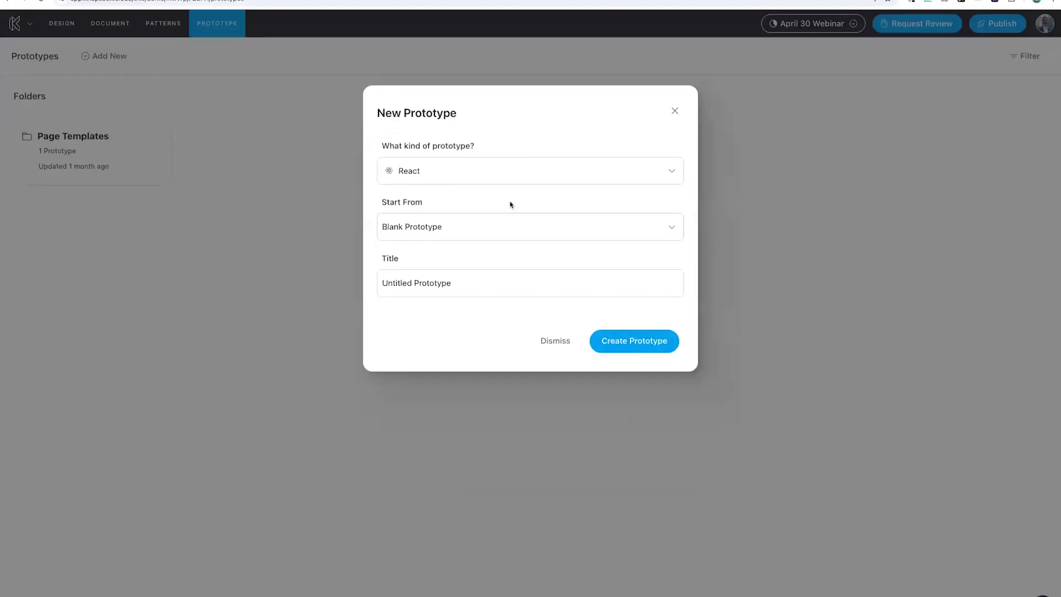
{"action": "left_click", "coordinate": [520, 172]}
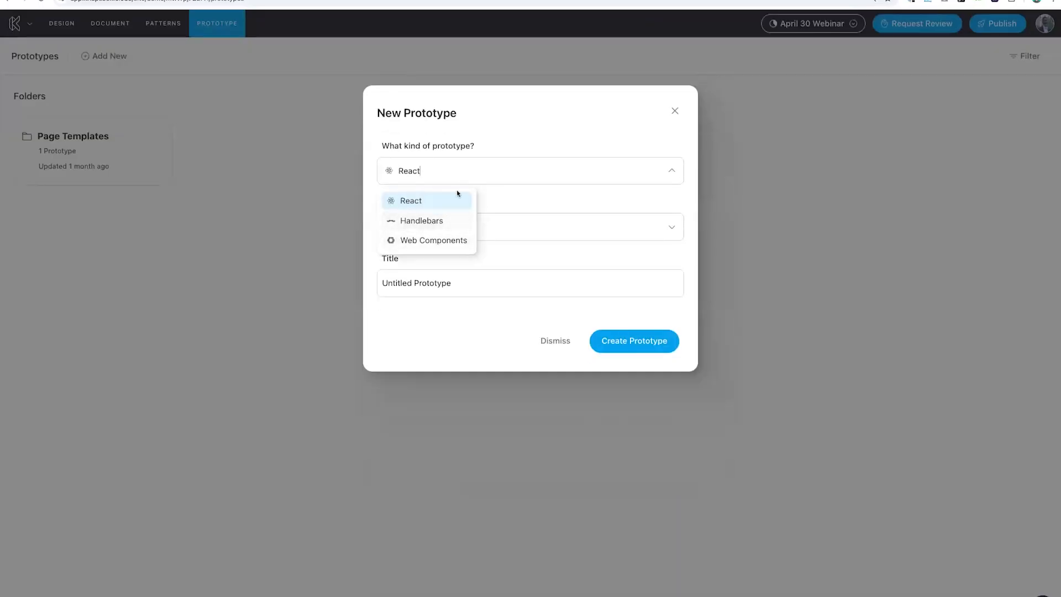
{"action": "left_click", "coordinate": [428, 202]}
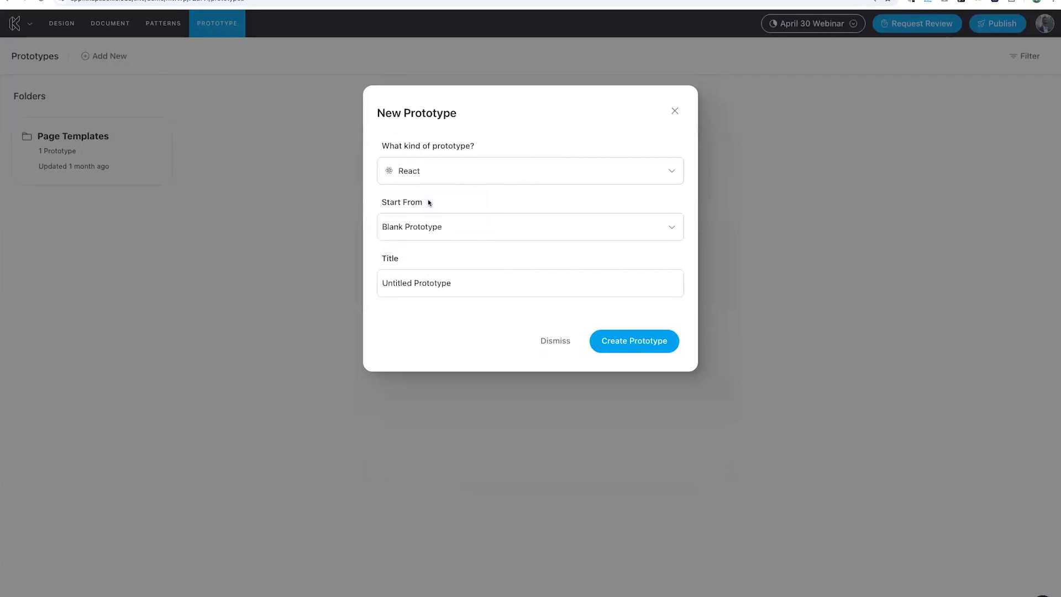
{"action": "left_click", "coordinate": [467, 226]}
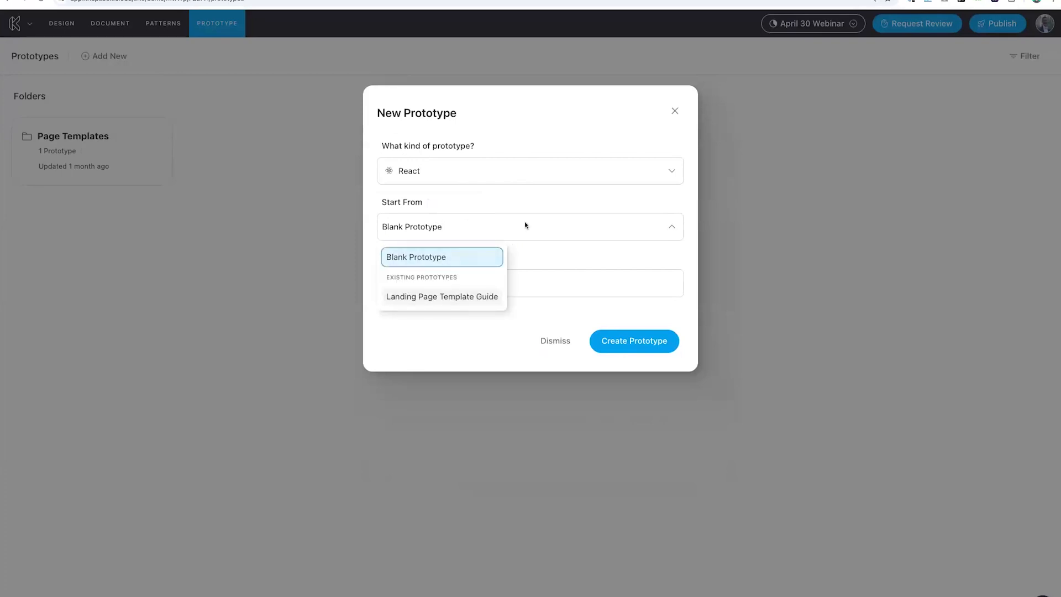
{"action": "left_click", "coordinate": [528, 200]}
{"action": "left_click", "coordinate": [450, 293]}
{"action": "key", "text": "ctrl+a"}
{"action": "type", "text": "Card"}
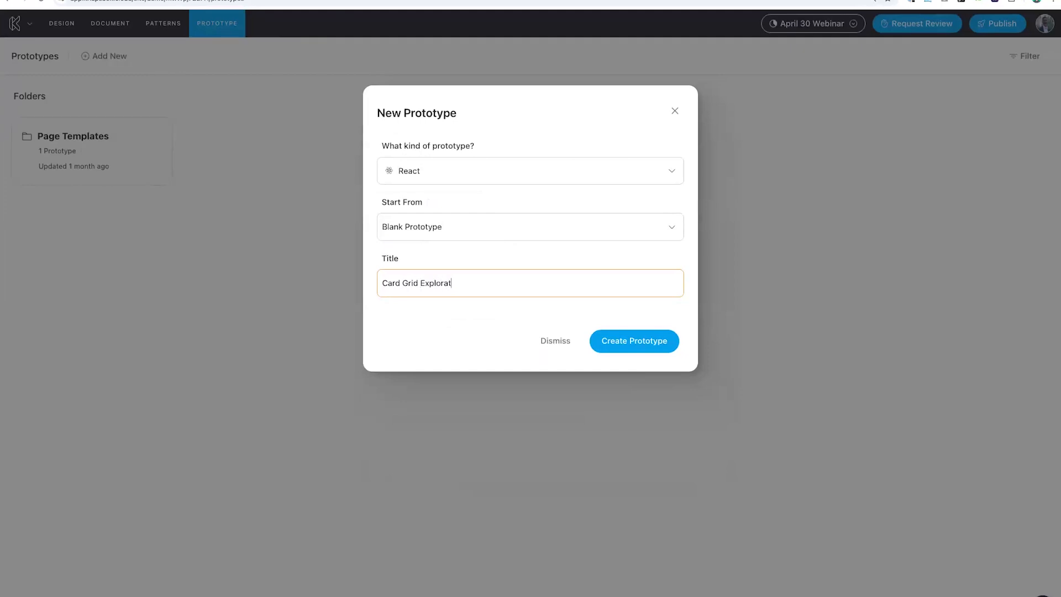
{"action": "left_click", "coordinate": [663, 341]}
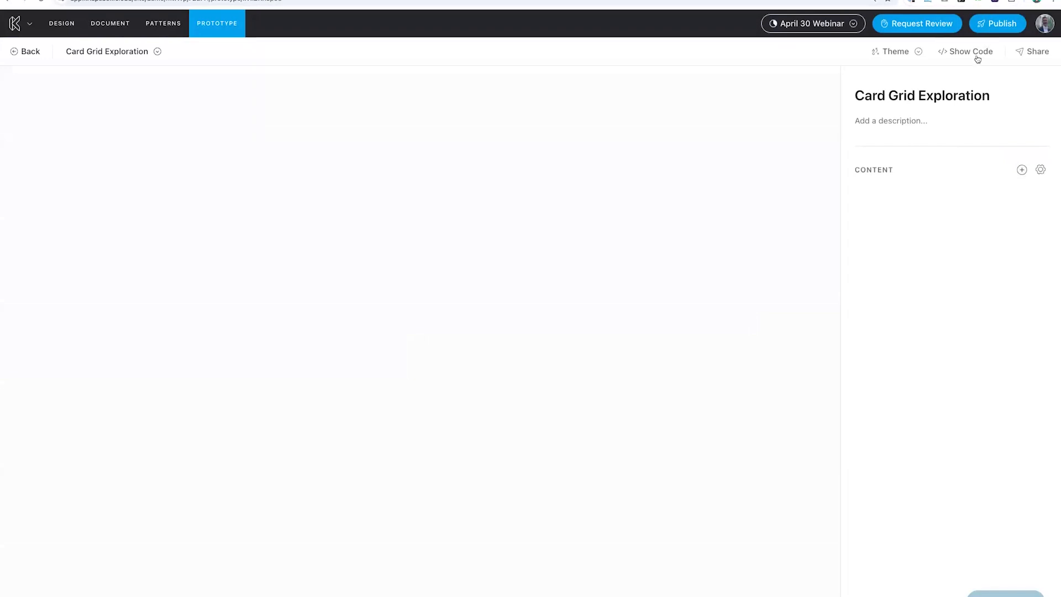
Add a Three Column Grid pattern to the prototype's content
{"action": "left_click", "coordinate": [1042, 170]}
{"action": "left_click", "coordinate": [866, 88]}
{"action": "left_click", "coordinate": [1022, 170]}
{"action": "mouse_move", "coordinate": [938, 266]}
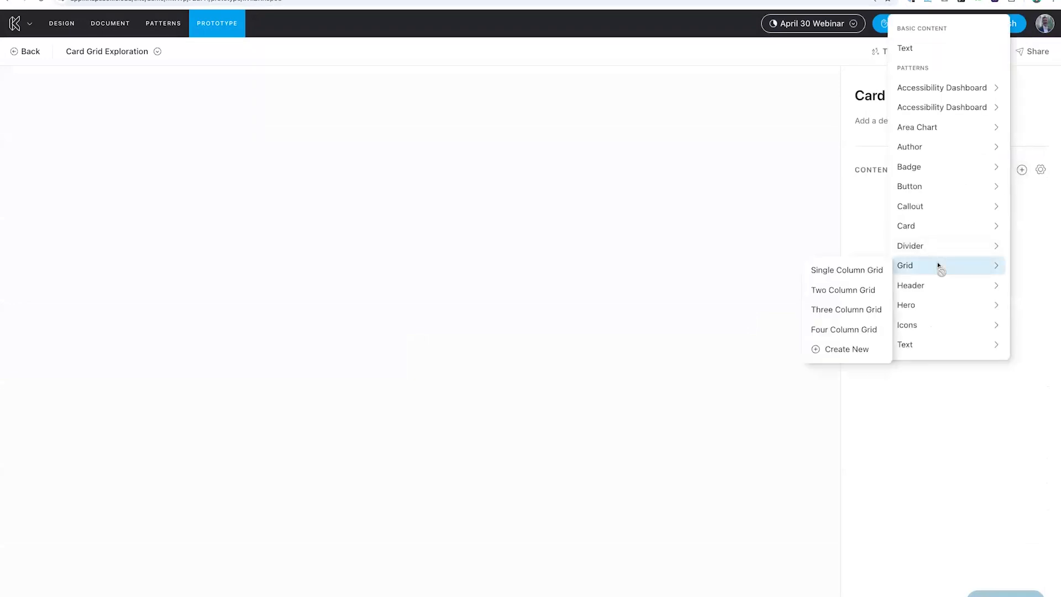
{"action": "left_click", "coordinate": [845, 310]}
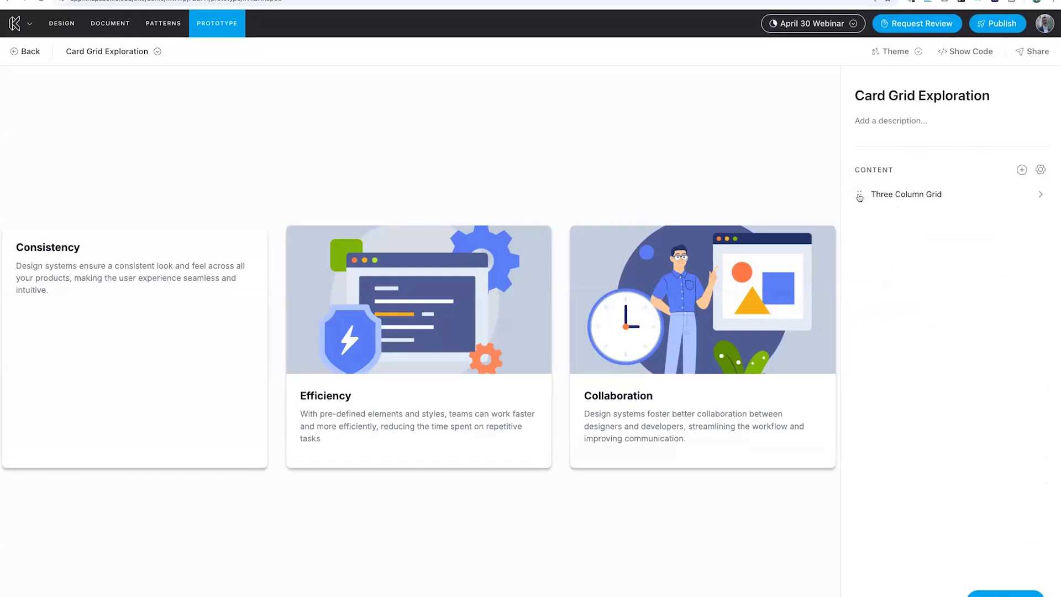
Replace the first Basic Card in the Three Column Grid with an Action Card
{"action": "left_click", "coordinate": [888, 197]}
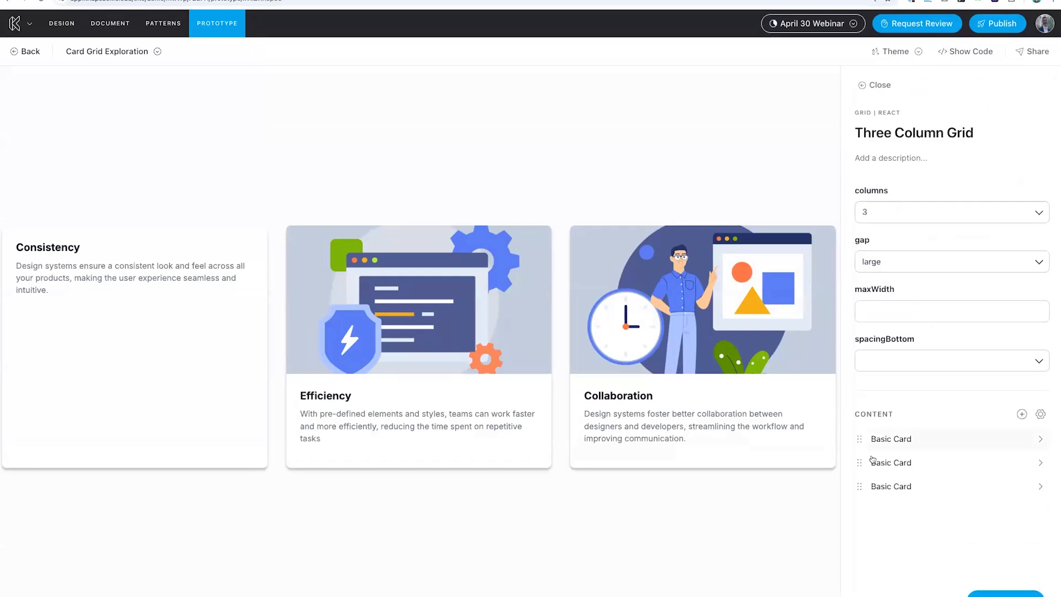
{"action": "left_click", "coordinate": [860, 439]}
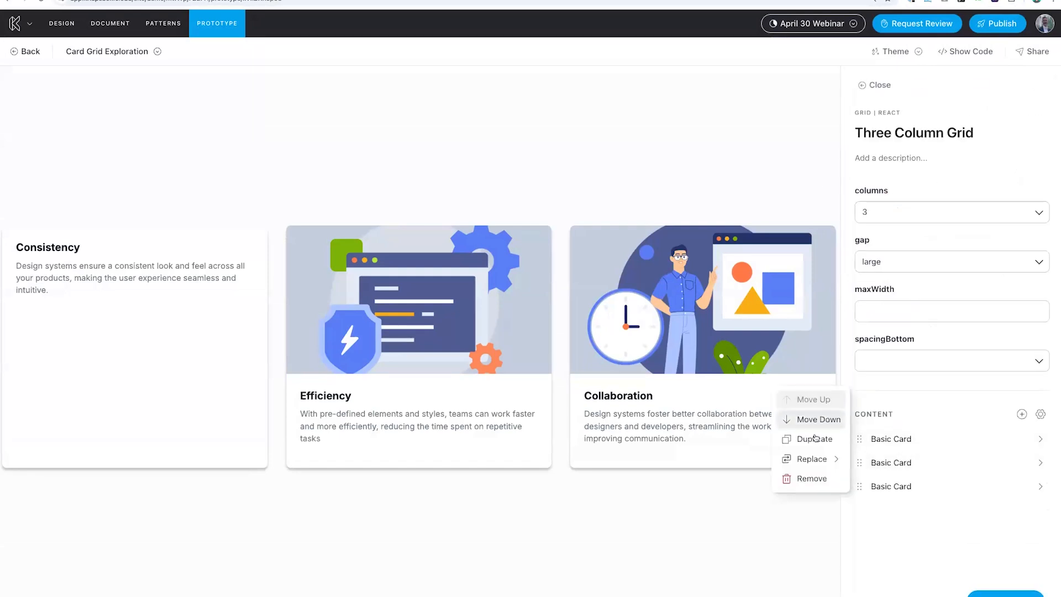
{"action": "mouse_move", "coordinate": [817, 459]}
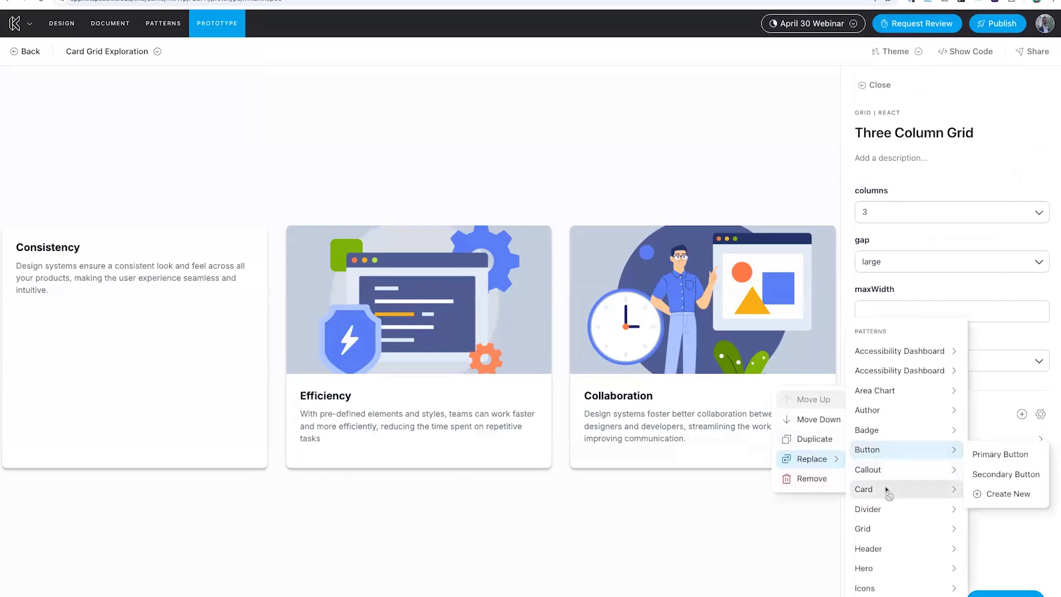
{"action": "mouse_move", "coordinate": [886, 491]}
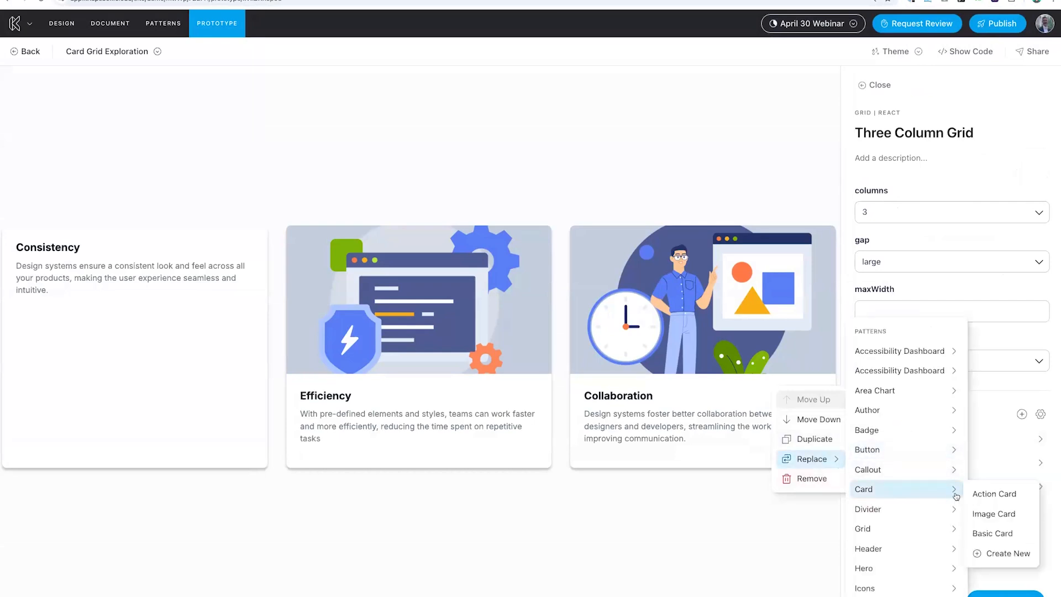
{"action": "left_click", "coordinate": [993, 494]}
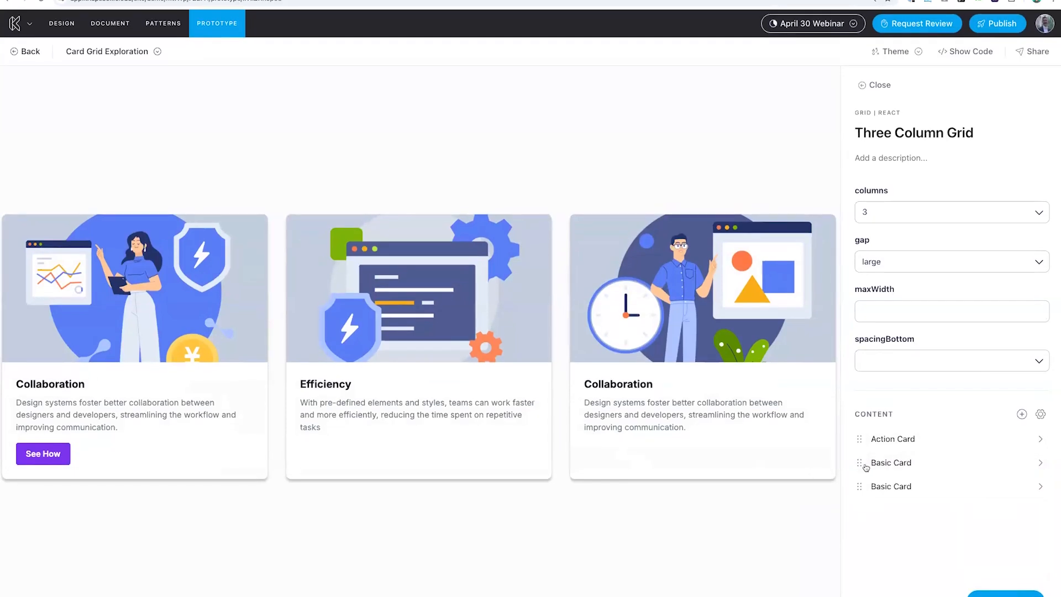
Replace the second card in the grid, a Basic Card, with an Action Card
{"action": "left_click", "coordinate": [866, 465]}
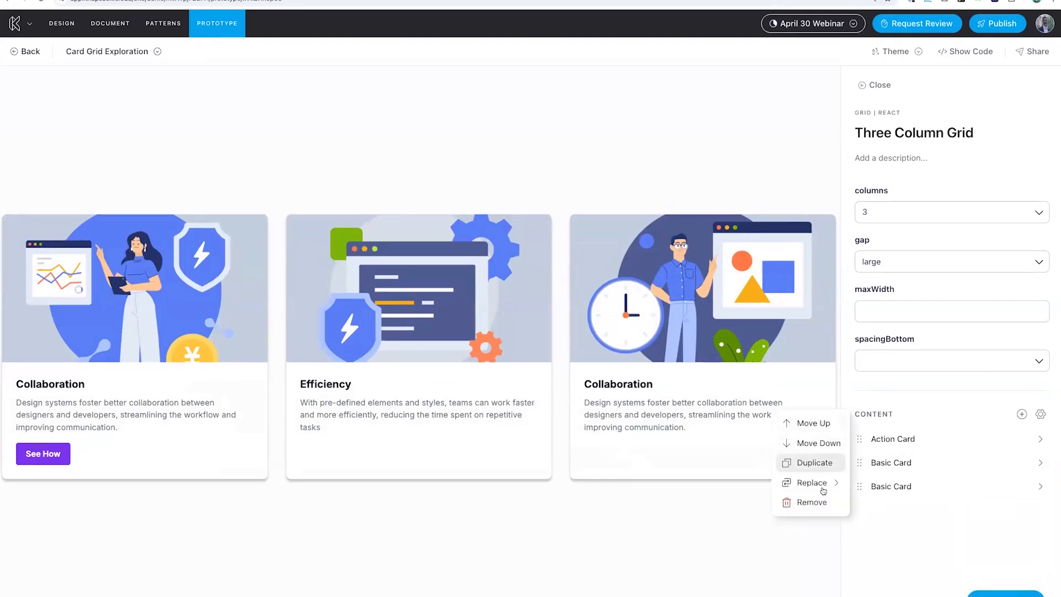
{"action": "mouse_move", "coordinate": [825, 490]}
{"action": "mouse_move", "coordinate": [893, 490]}
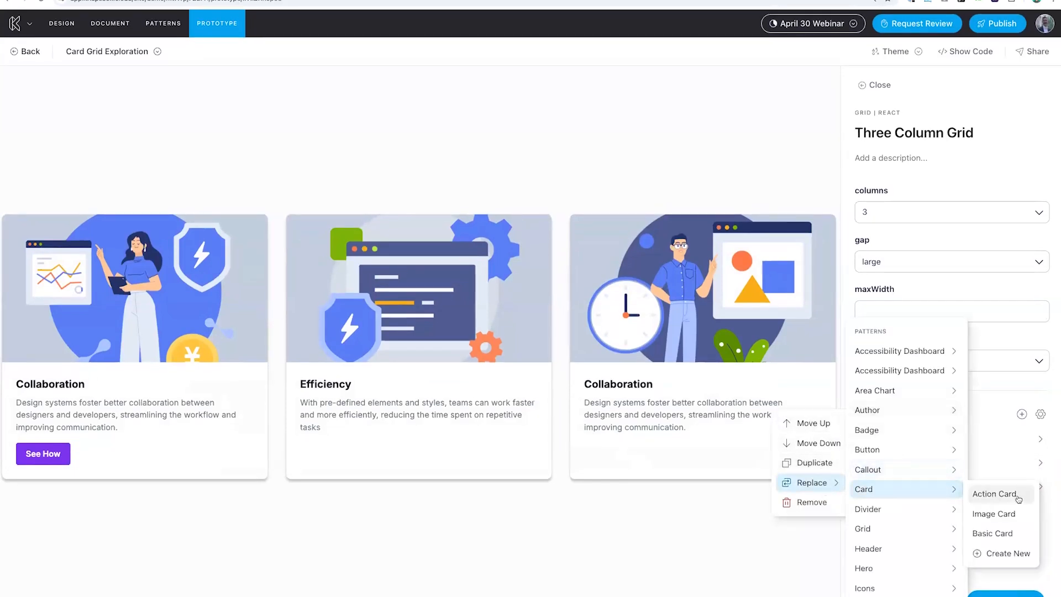
{"action": "left_click", "coordinate": [994, 494]}
Replace the remaining Basic Card in the grid's third column with an Action Card
{"action": "left_click", "coordinate": [865, 487]}
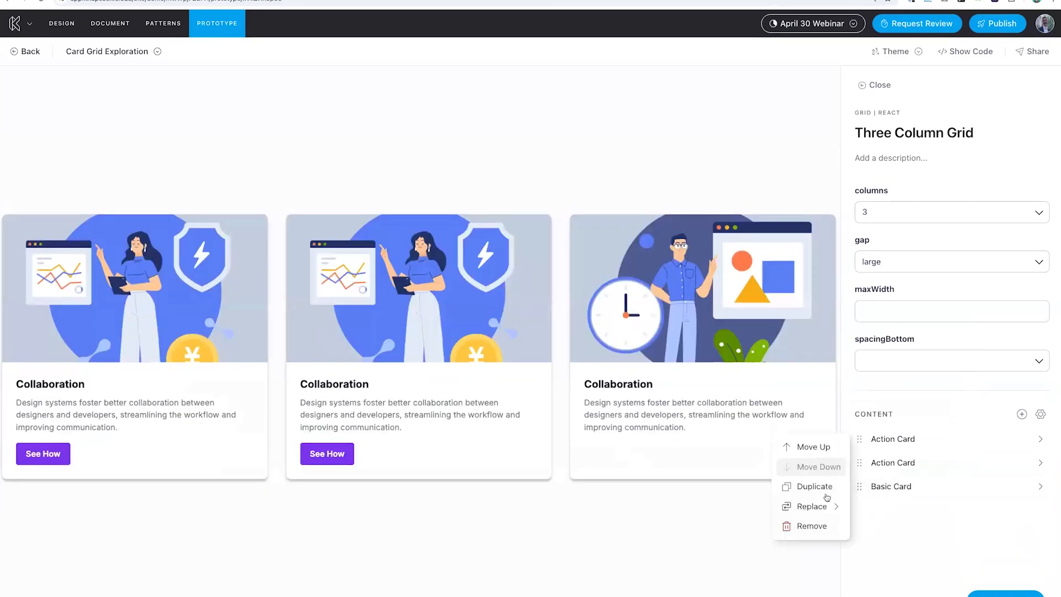
{"action": "mouse_move", "coordinate": [817, 508]}
{"action": "mouse_move", "coordinate": [898, 489]}
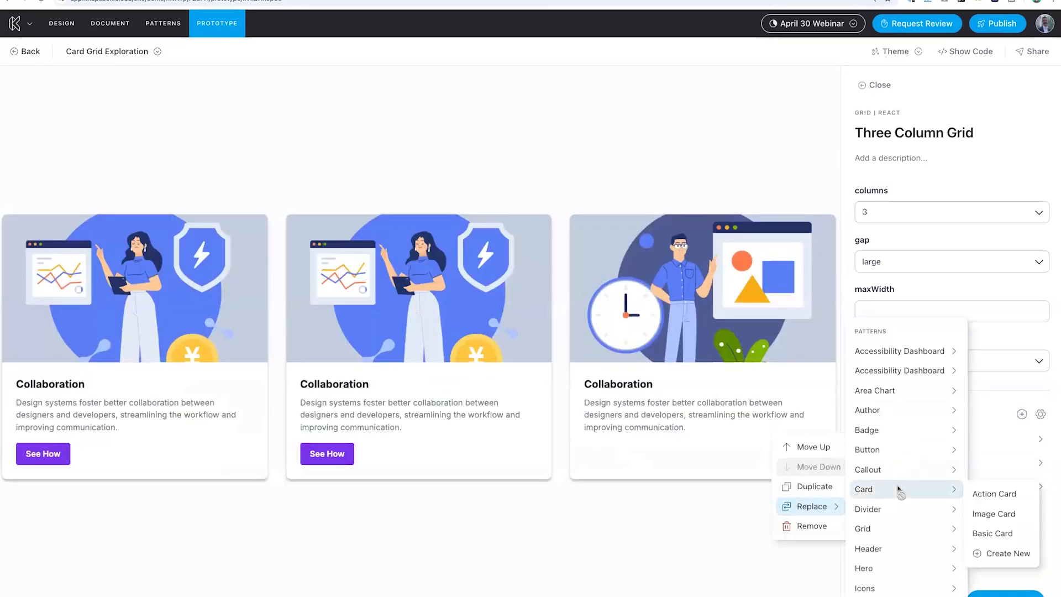
{"action": "left_click", "coordinate": [985, 496]}
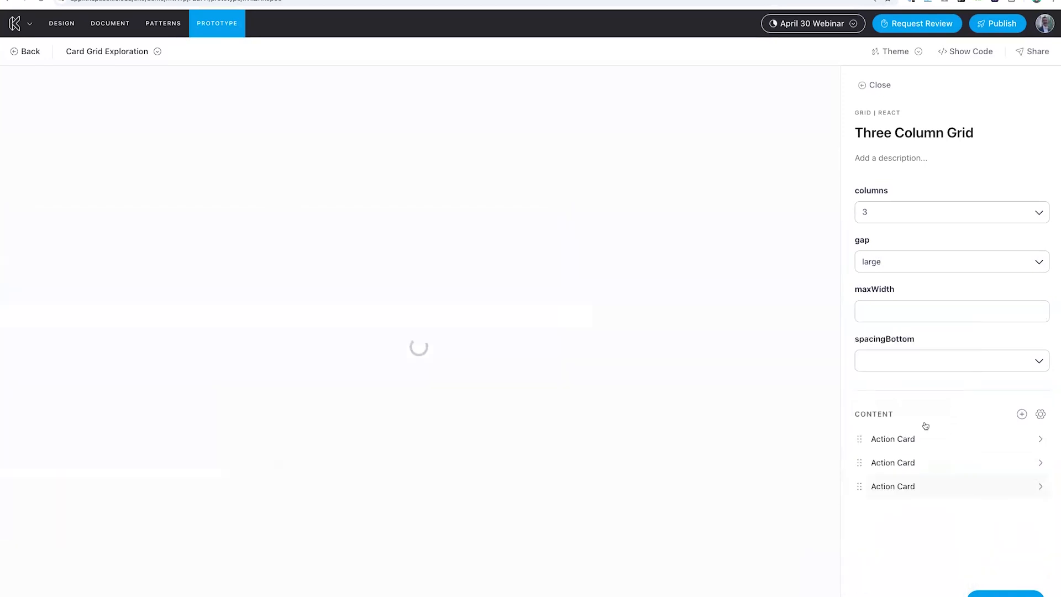
Upload the picture of the bear roasting a marshmallow at a campfire as the first Action Card's image
{"action": "left_click", "coordinate": [893, 440]}
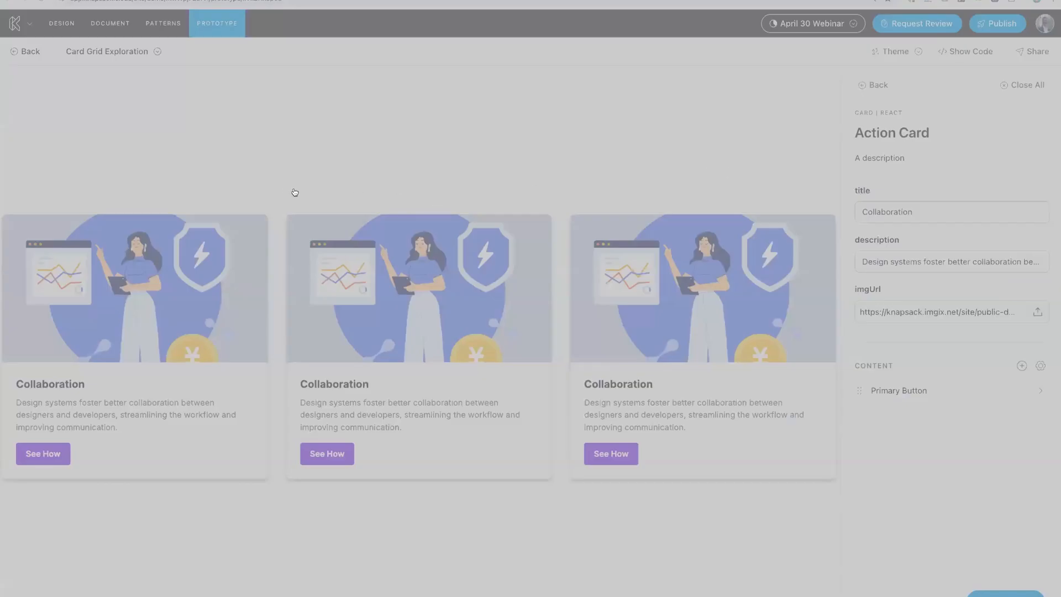
{"action": "double_click", "coordinate": [295, 193]}
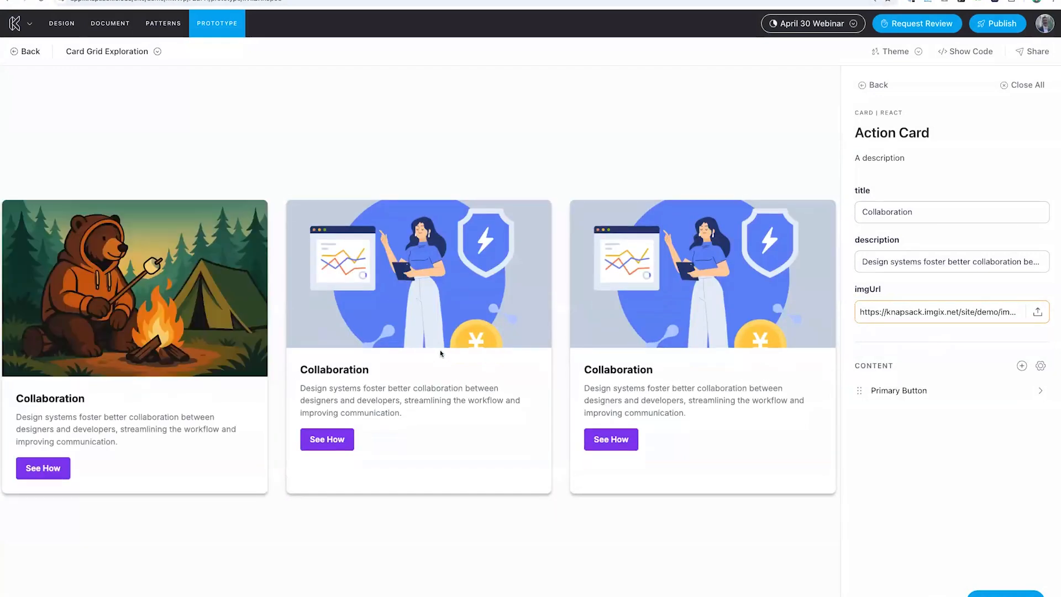
{"action": "left_click", "coordinate": [872, 84]}
Upload the picture of the bear paddling a canoe on a lake as the second Action Card's image
{"action": "left_click", "coordinate": [931, 467]}
{"action": "left_click", "coordinate": [904, 392]}
{"action": "left_click", "coordinate": [873, 85]}
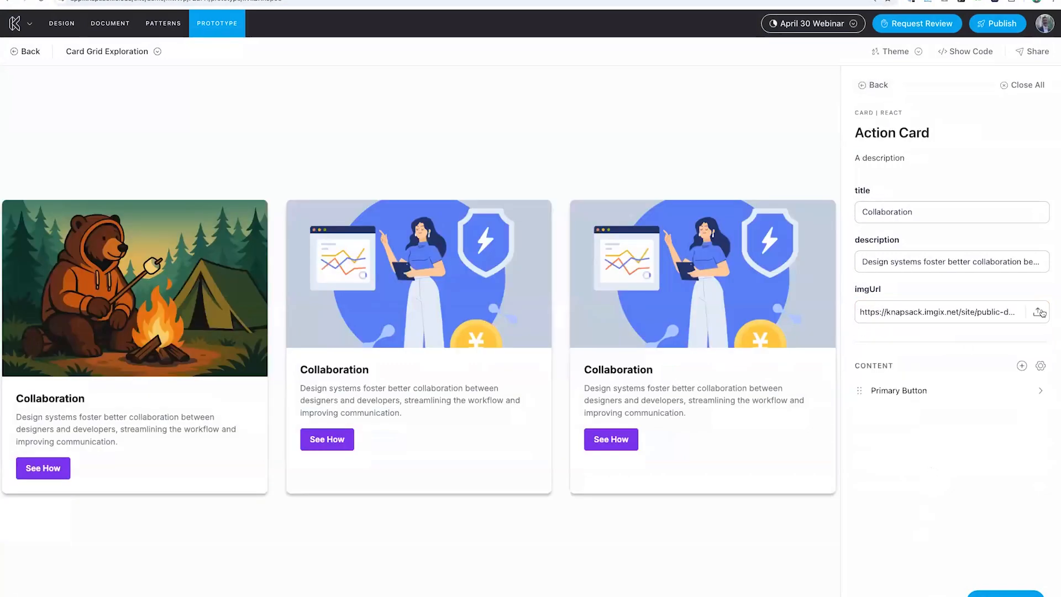
{"action": "left_click", "coordinate": [1043, 314]}
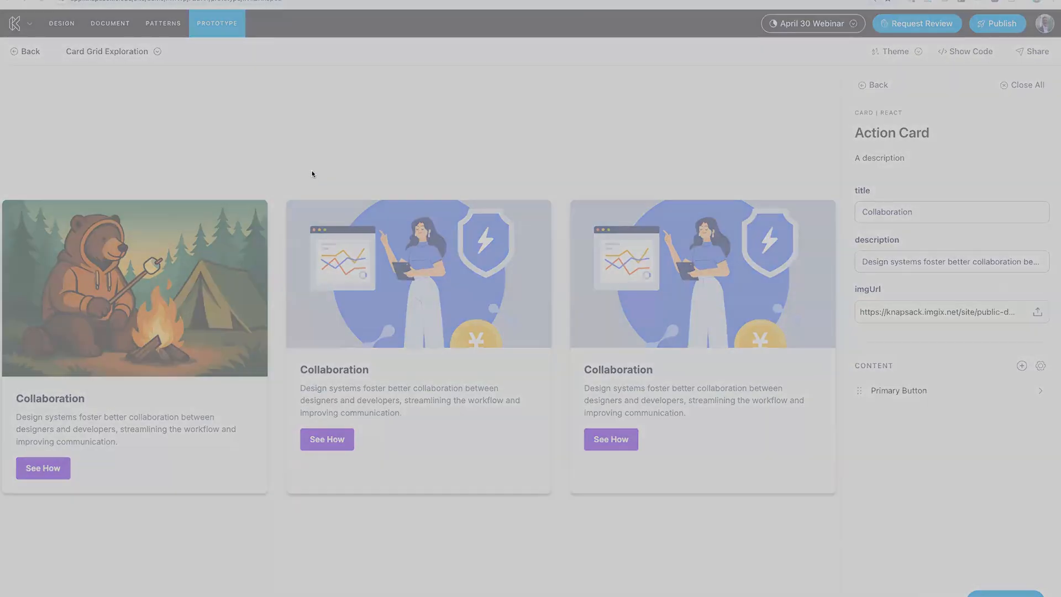
{"action": "double_click", "coordinate": [312, 173]}
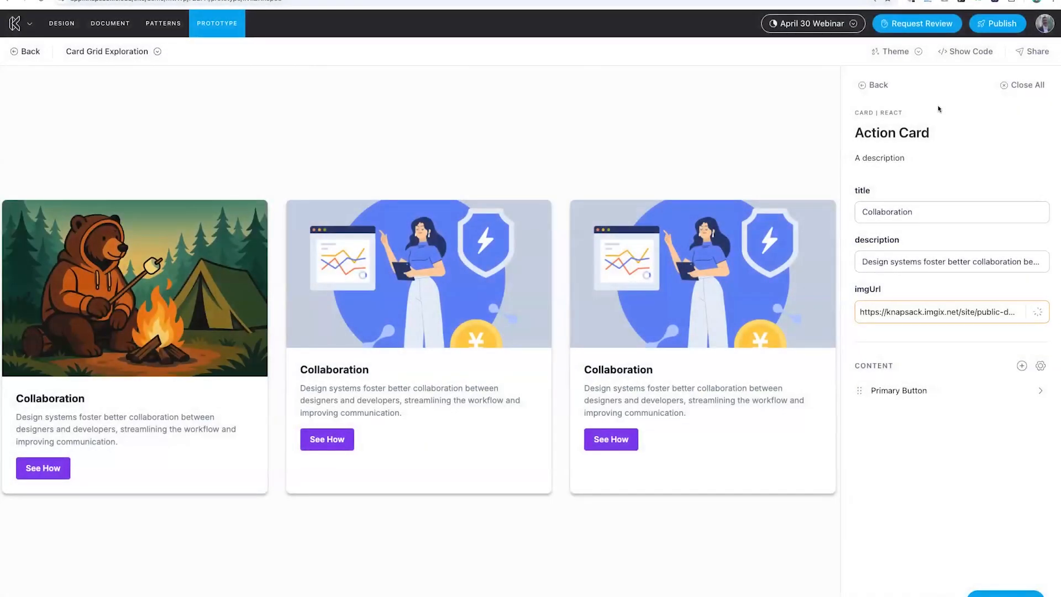
Upload the picture of the bear hiking with a backpack as the third Action Card's image
{"action": "left_click", "coordinate": [877, 86]}
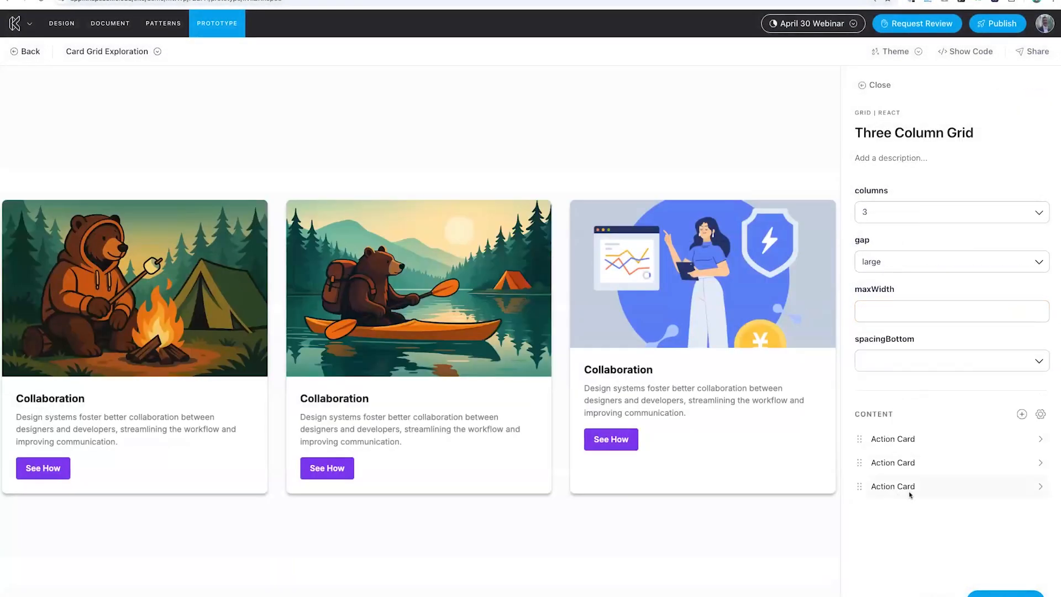
{"action": "left_click", "coordinate": [911, 494]}
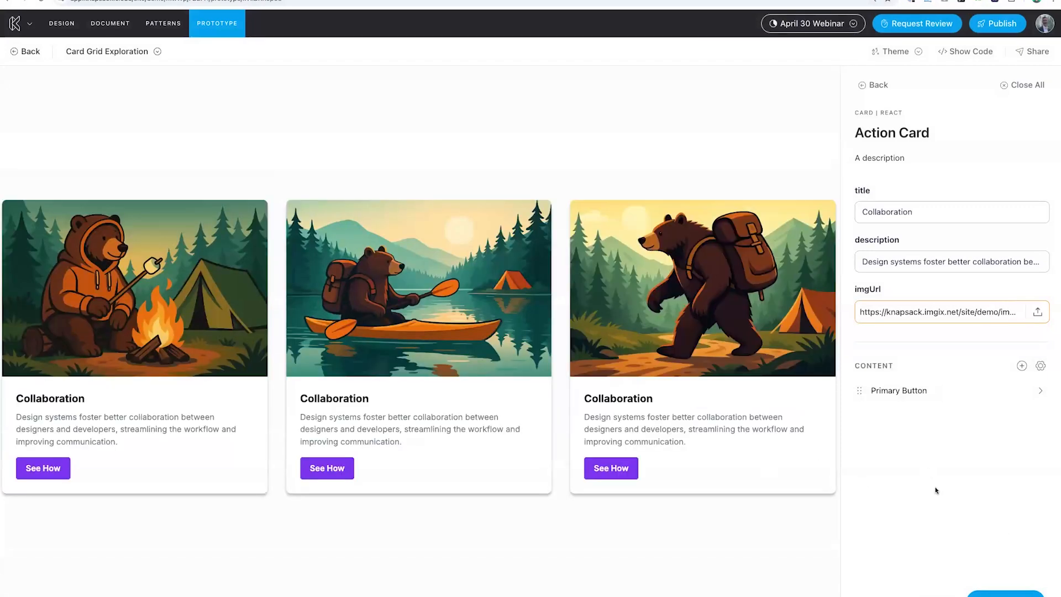
{"action": "left_click", "coordinate": [900, 393]}
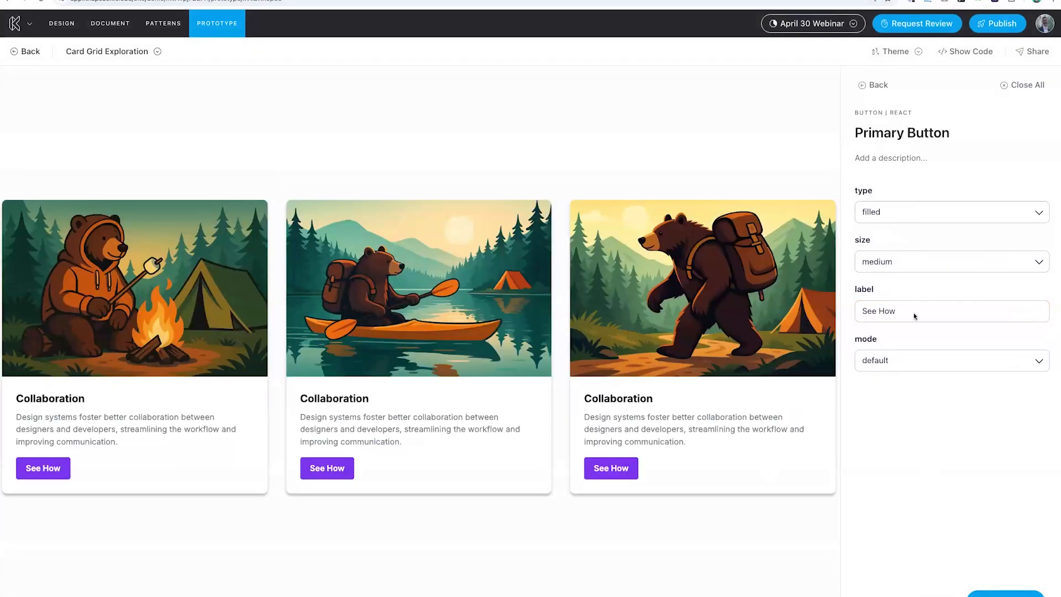
{"action": "left_click", "coordinate": [879, 85]}
{"action": "left_click", "coordinate": [1022, 365]}
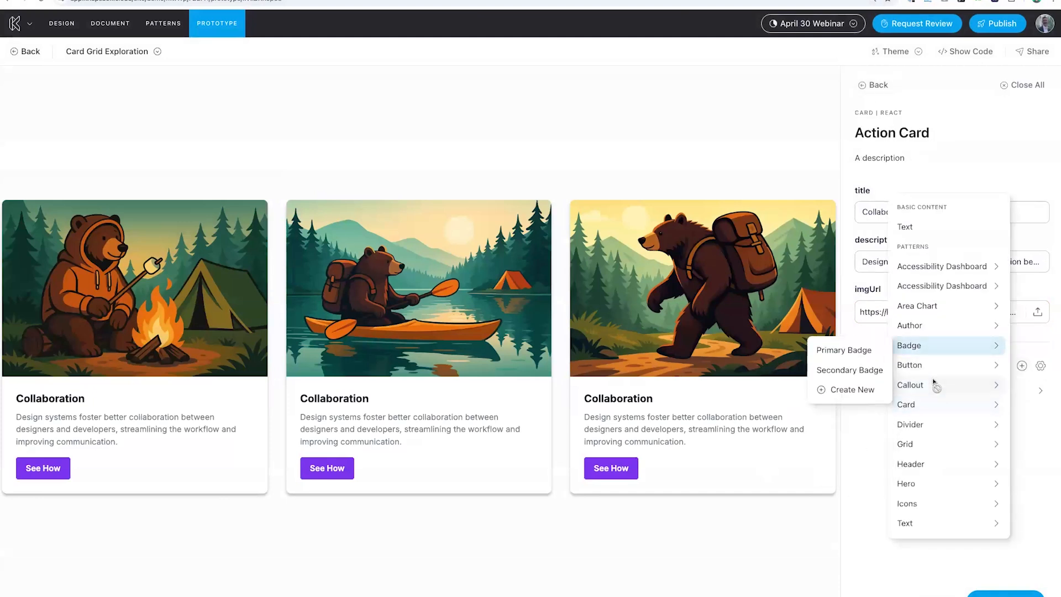
{"action": "mouse_move", "coordinate": [931, 365]}
{"action": "left_click", "coordinate": [848, 367]}
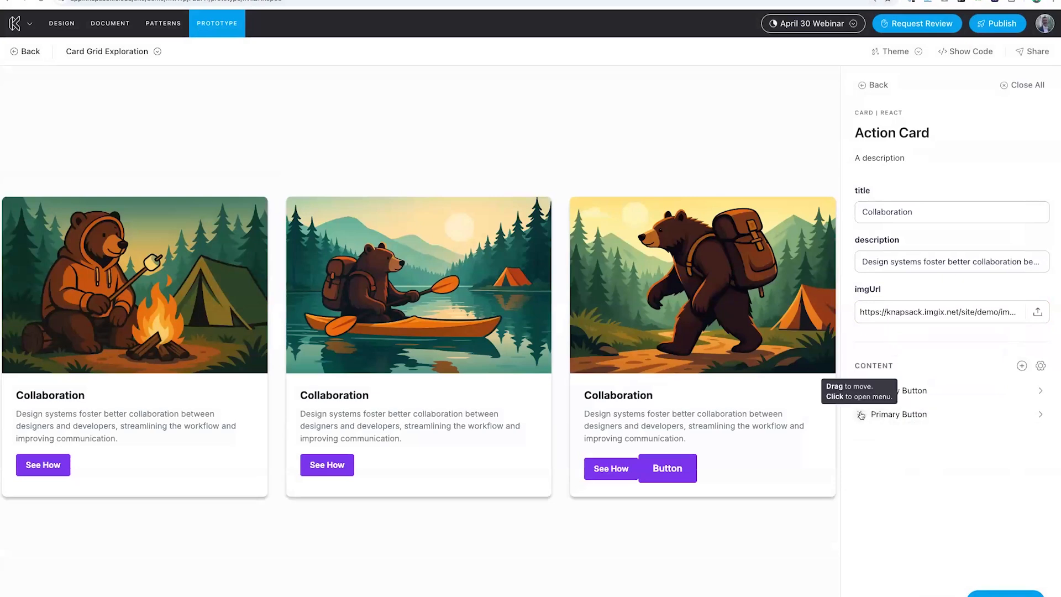
{"action": "left_click", "coordinate": [861, 414]}
{"action": "left_click", "coordinate": [815, 454]}
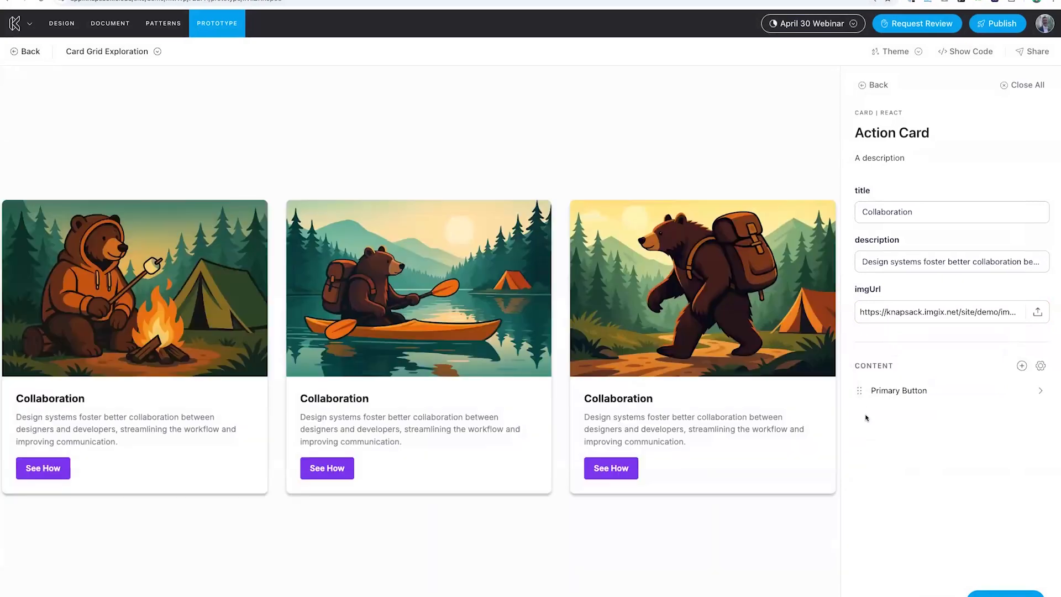
Duplicate the third Action Card's "See How" Primary Button and set the copy's type to outlined
{"action": "left_click", "coordinate": [861, 390]}
{"action": "left_click", "coordinate": [818, 393]}
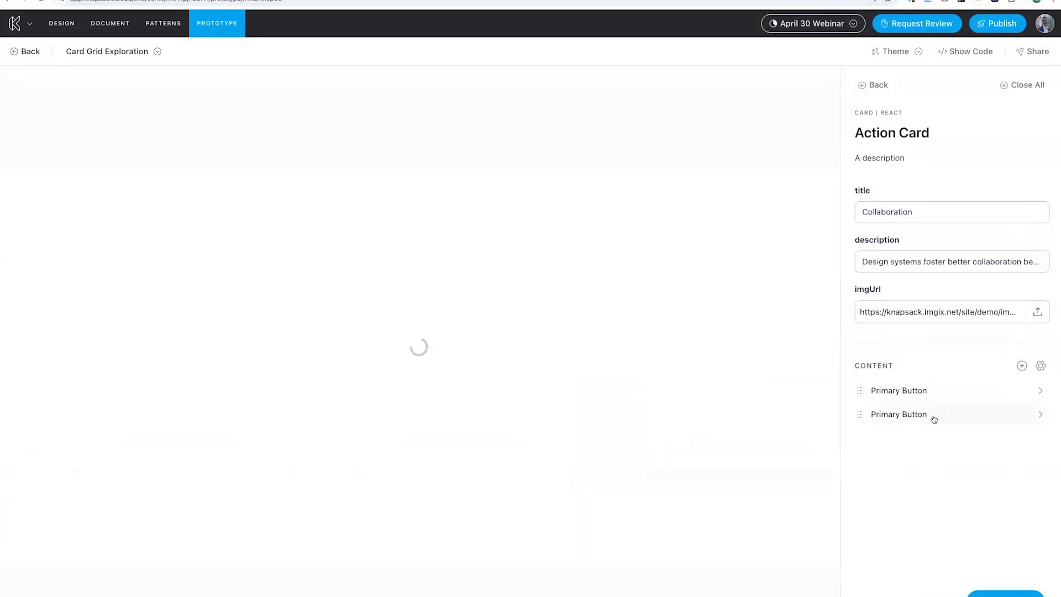
{"action": "left_click", "coordinate": [929, 415]}
{"action": "left_click", "coordinate": [937, 215]}
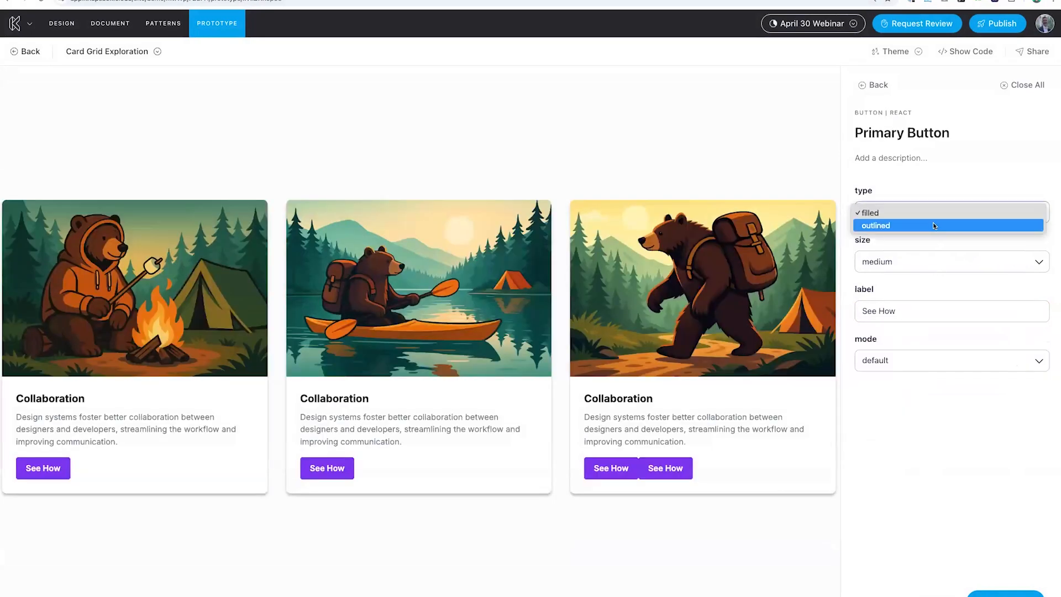
{"action": "left_click", "coordinate": [933, 223]}
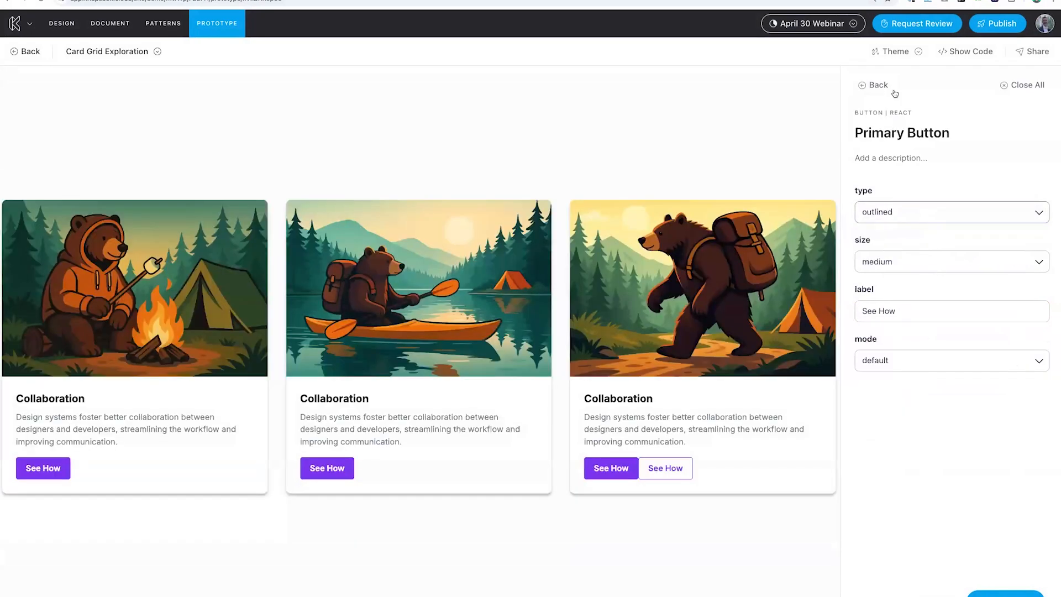
{"action": "left_click", "coordinate": [862, 87]}
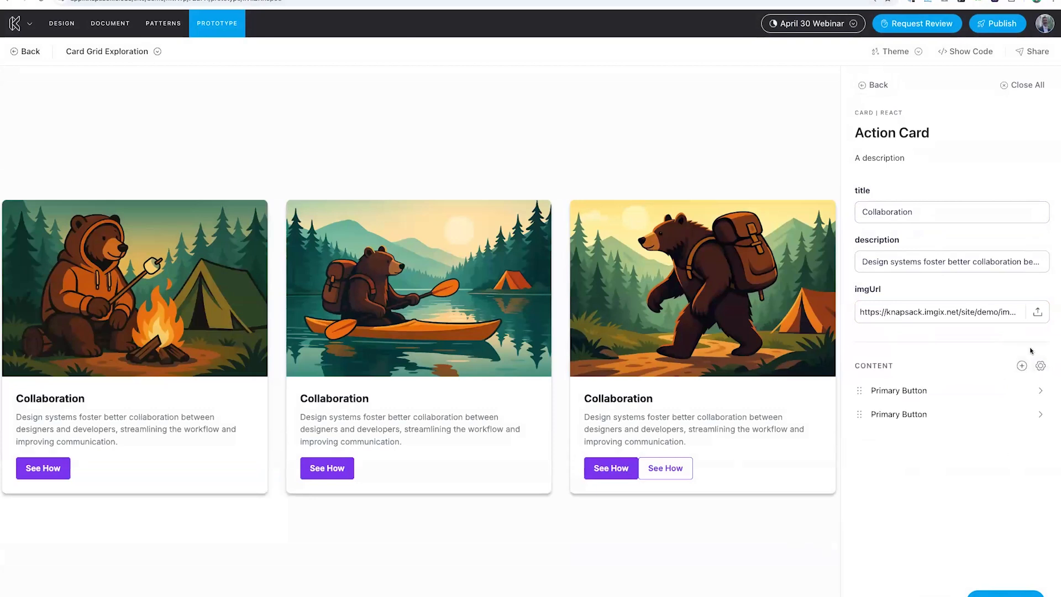
Set the gap of the third Action Card's content layout to the spacing.m (16px) token
{"action": "left_click", "coordinate": [1041, 366]}
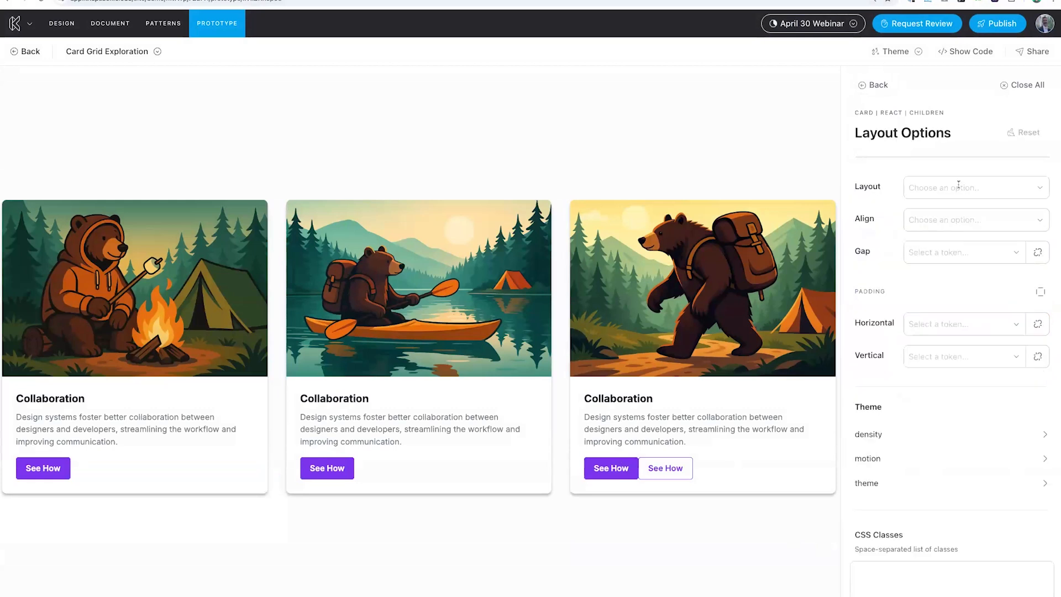
{"action": "left_click", "coordinate": [977, 256]}
{"action": "scroll", "coordinate": [980, 394], "scroll_direction": "down", "scroll_amount": 5}
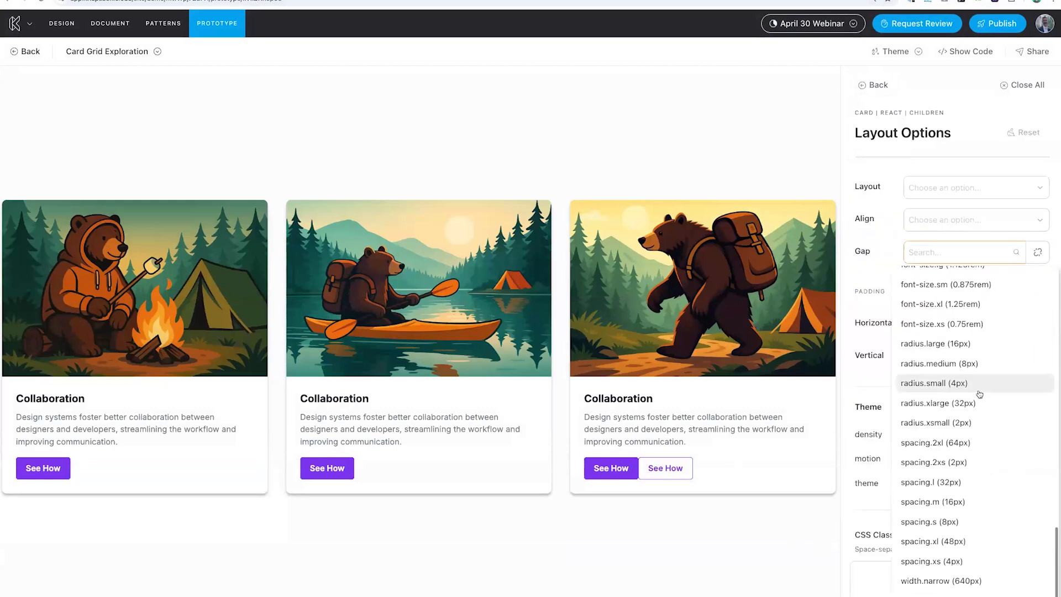
{"action": "left_click", "coordinate": [957, 505]}
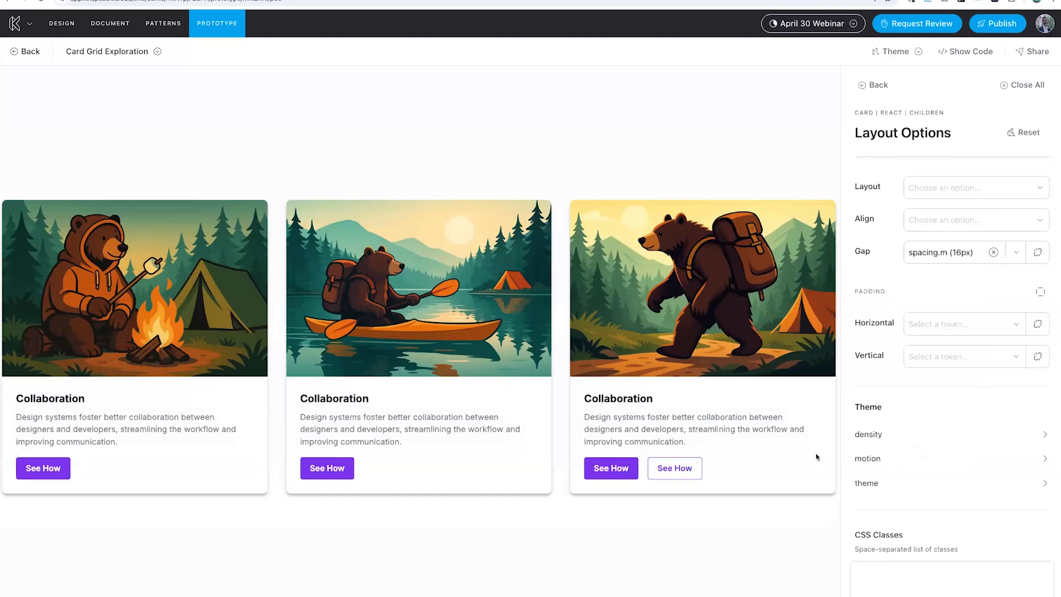
Set the third Action Card's content layout to row and save the prototype
{"action": "left_click", "coordinate": [973, 186]}
{"action": "left_click", "coordinate": [935, 235]}
{"action": "left_click", "coordinate": [965, 188]}
{"action": "left_click", "coordinate": [945, 213]}
{"action": "left_click", "coordinate": [1027, 84]}
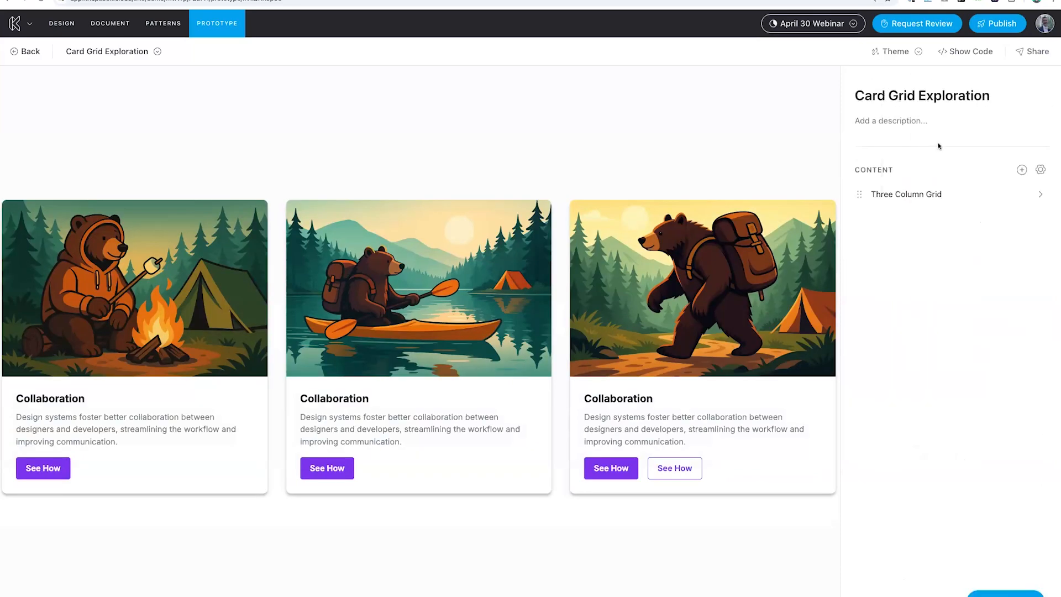
{"action": "left_click", "coordinate": [999, 594]}
Show the prototype's JSX code and examine the Grid and first Card elements with their title, description and imgUrl properties
{"action": "left_click", "coordinate": [977, 54]}
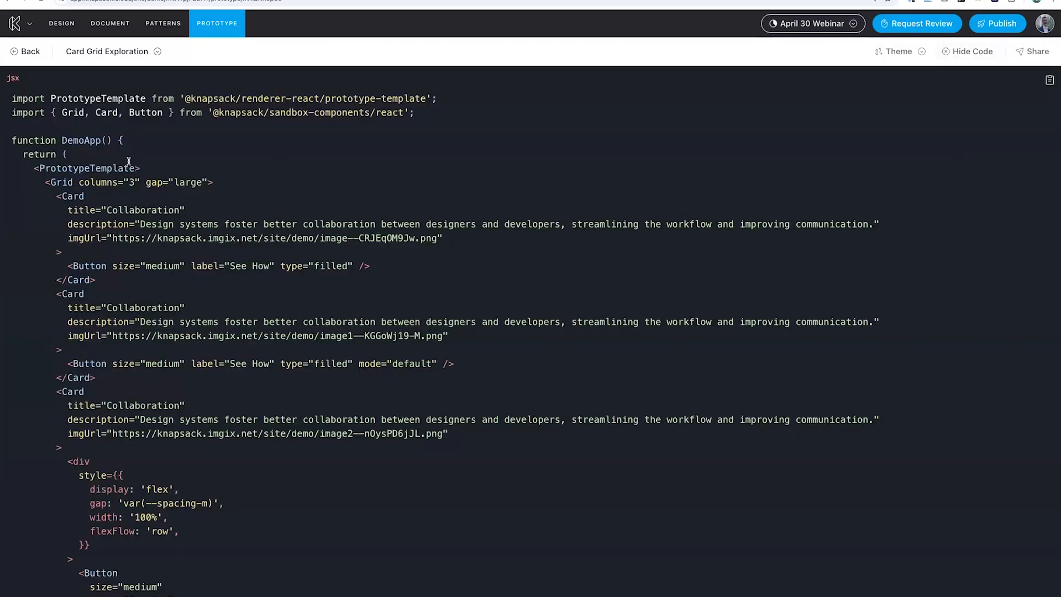
{"action": "scroll", "coordinate": [128, 163], "scroll_direction": "down", "scroll_amount": 1}
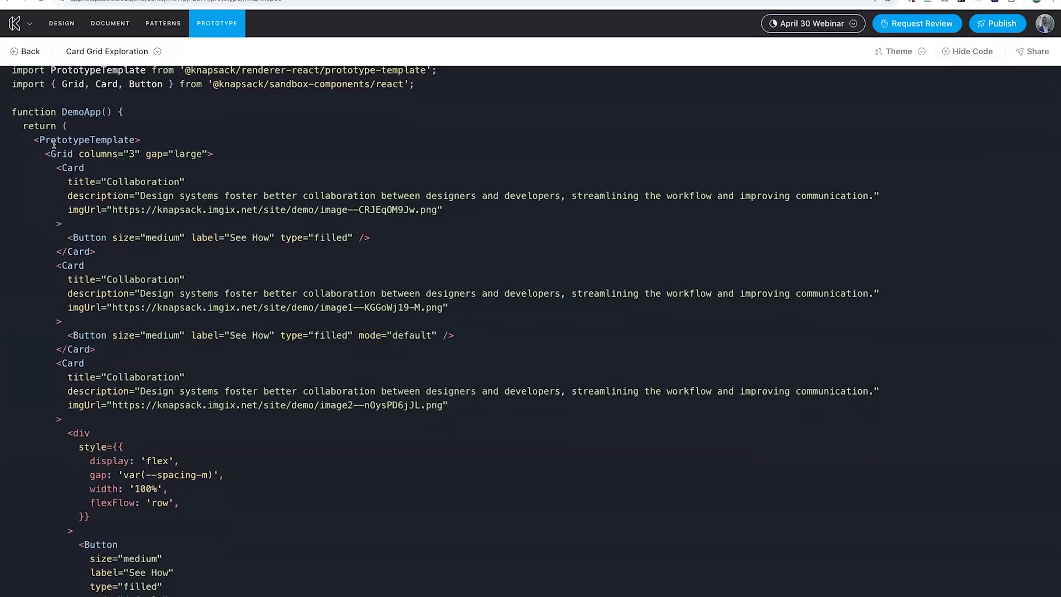
{"action": "double_click", "coordinate": [118, 140]}
{"action": "left_click_drag", "start_coordinate": [49, 152], "coordinate": [216, 155]}
{"action": "left_click", "coordinate": [99, 173]}
{"action": "double_click", "coordinate": [76, 169]}
{"action": "left_click_drag", "start_coordinate": [78, 181], "coordinate": [163, 182]}
{"action": "left_click", "coordinate": [240, 197]}
{"action": "double_click", "coordinate": [161, 207]}
{"action": "left_click_drag", "start_coordinate": [308, 216], "coordinate": [395, 224]}
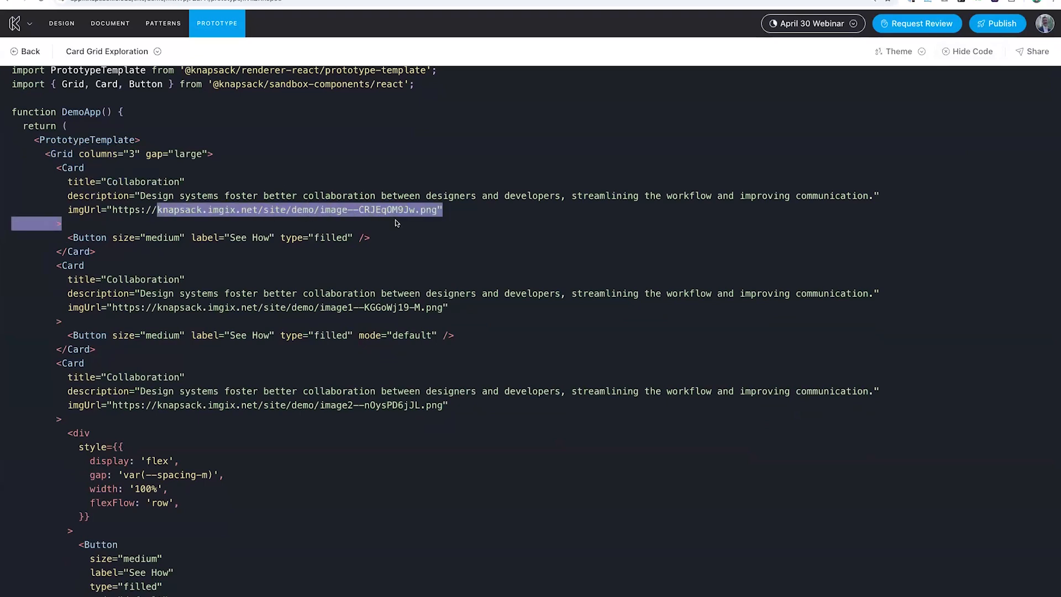
{"action": "left_click", "coordinate": [343, 231]}
Examine the flex styling of the div around the third Card's two Buttons, and close the code view
{"action": "scroll", "coordinate": [165, 408], "scroll_direction": "down", "scroll_amount": 3}
{"action": "scroll", "coordinate": [165, 407], "scroll_direction": "down", "scroll_amount": 2}
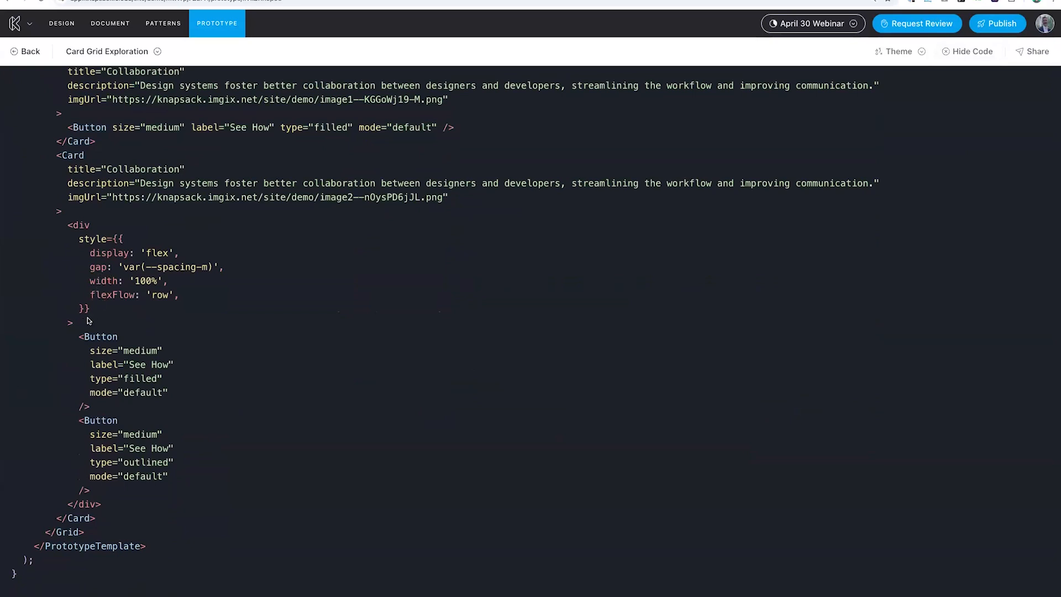
{"action": "left_click_drag", "start_coordinate": [73, 324], "coordinate": [71, 223]}
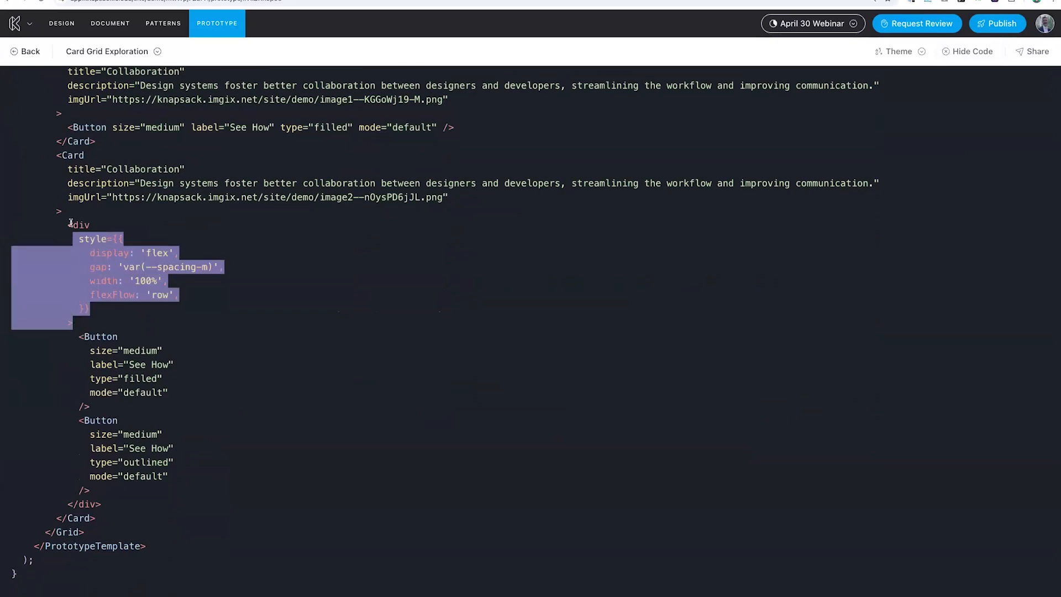
{"action": "left_click", "coordinate": [150, 261]}
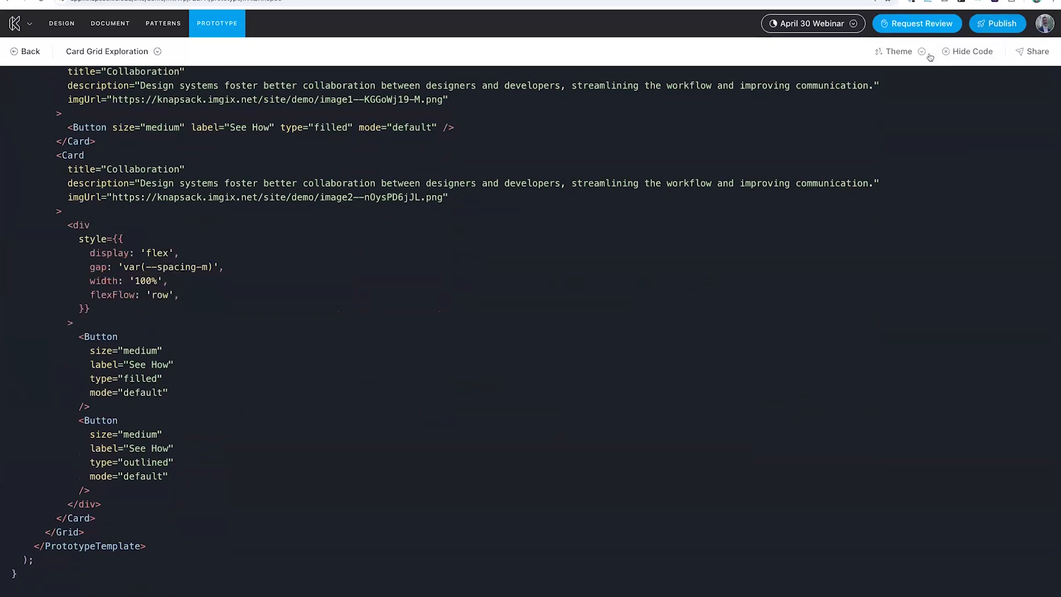
{"action": "left_click", "coordinate": [953, 53]}
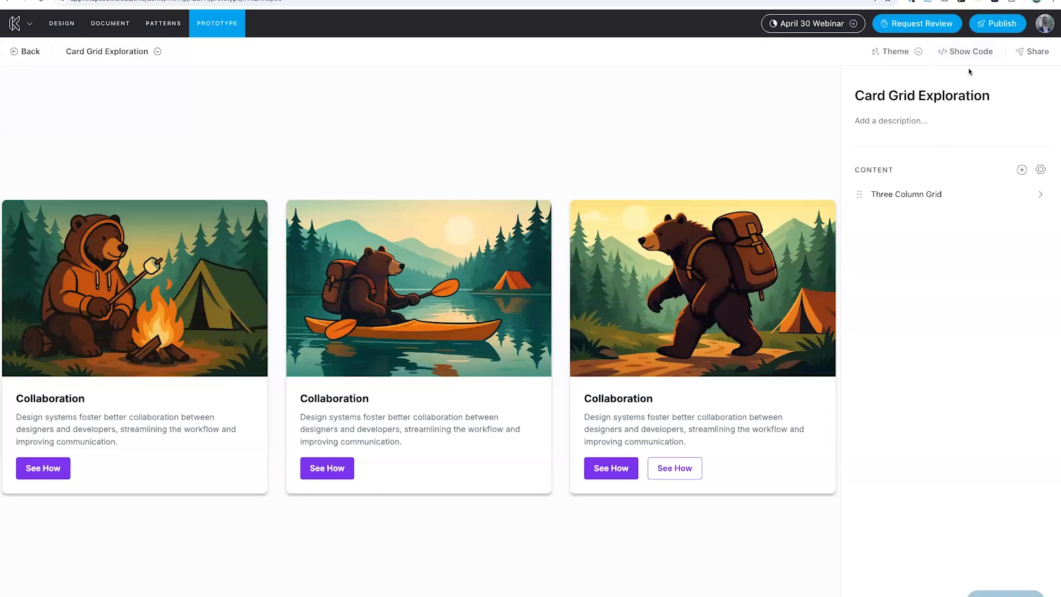
Switch the prototype's density to compact and its theme to arcadiaDark
{"action": "left_click", "coordinate": [896, 53]}
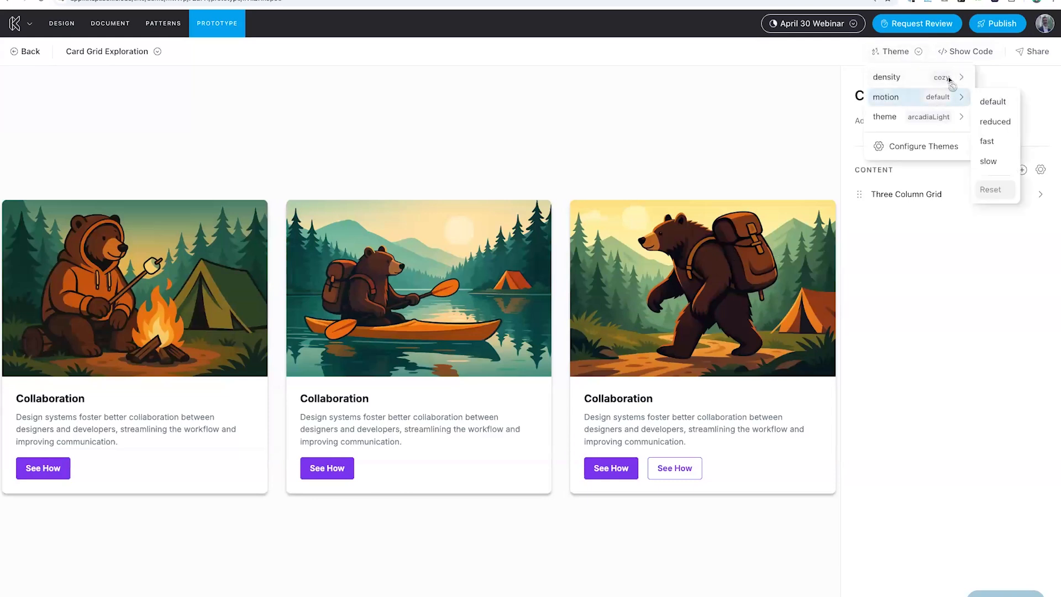
{"action": "mouse_move", "coordinate": [950, 80]}
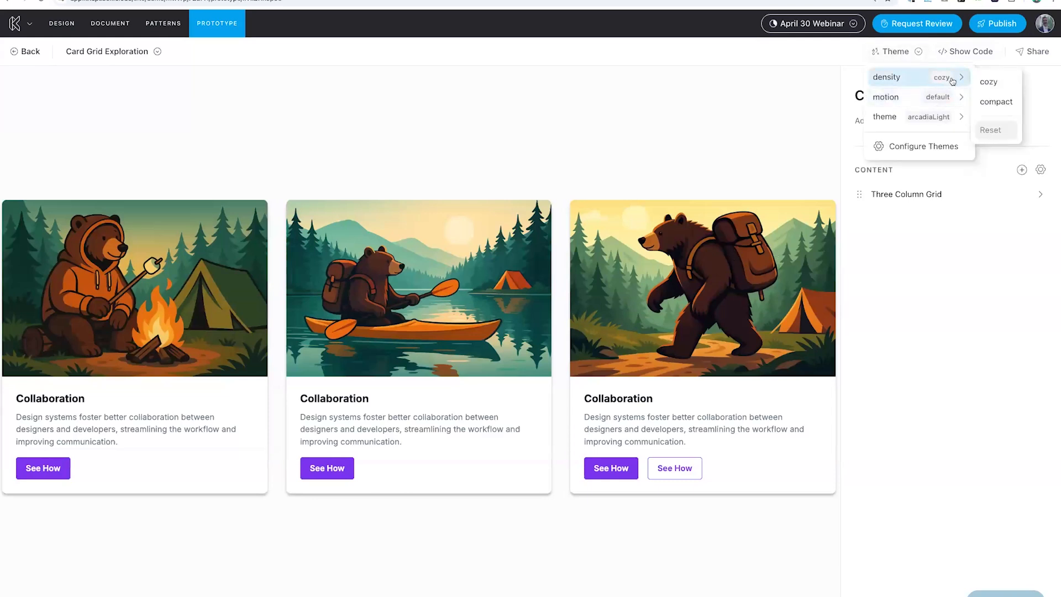
{"action": "left_click", "coordinate": [998, 101]}
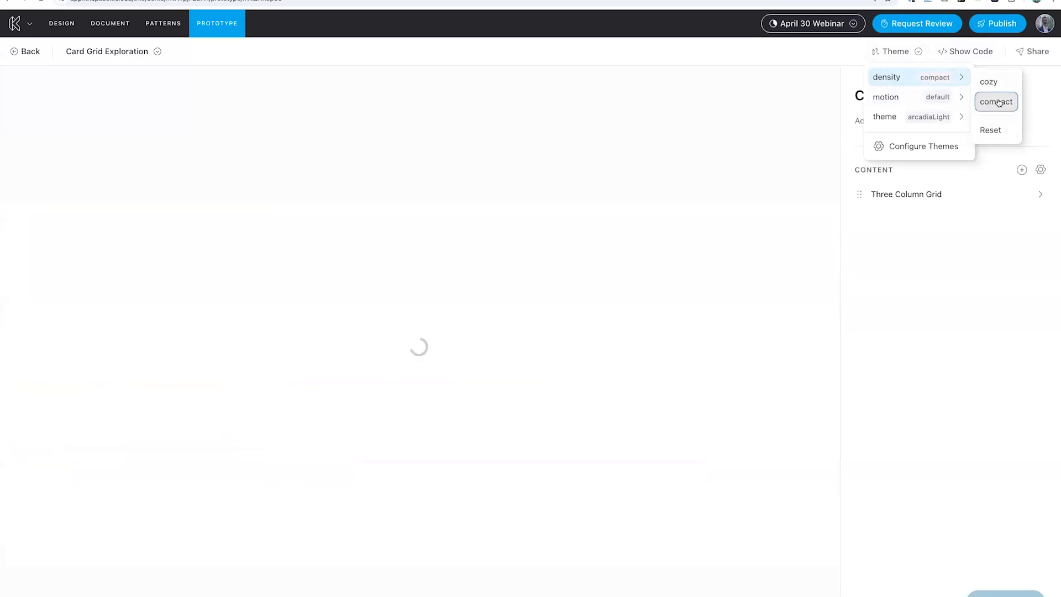
{"action": "mouse_move", "coordinate": [938, 117]}
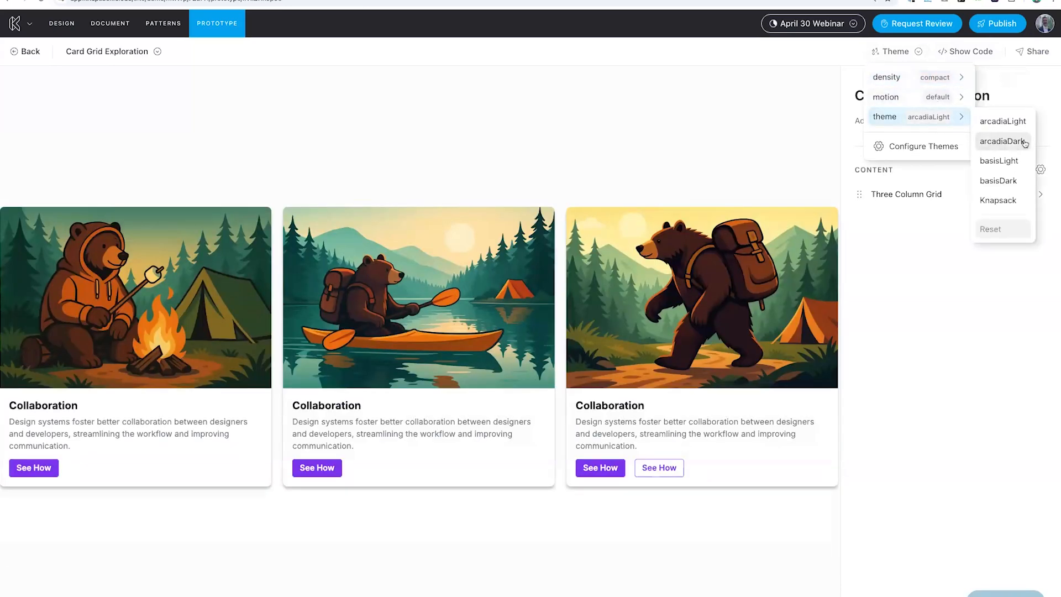
{"action": "left_click", "coordinate": [1003, 141]}
Copy the prototype's share URL and open it in a new browser tab to preview the card grid
{"action": "left_click", "coordinate": [1033, 51]}
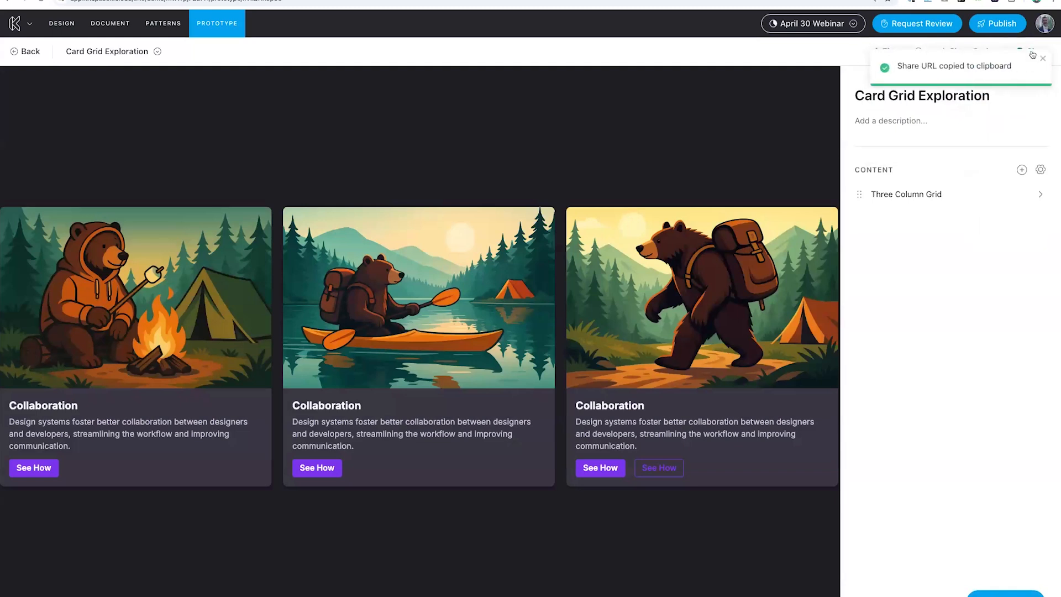
{"action": "key", "text": "super+t"}
{"action": "key", "text": "super+v"}
{"action": "key", "text": "Return"}
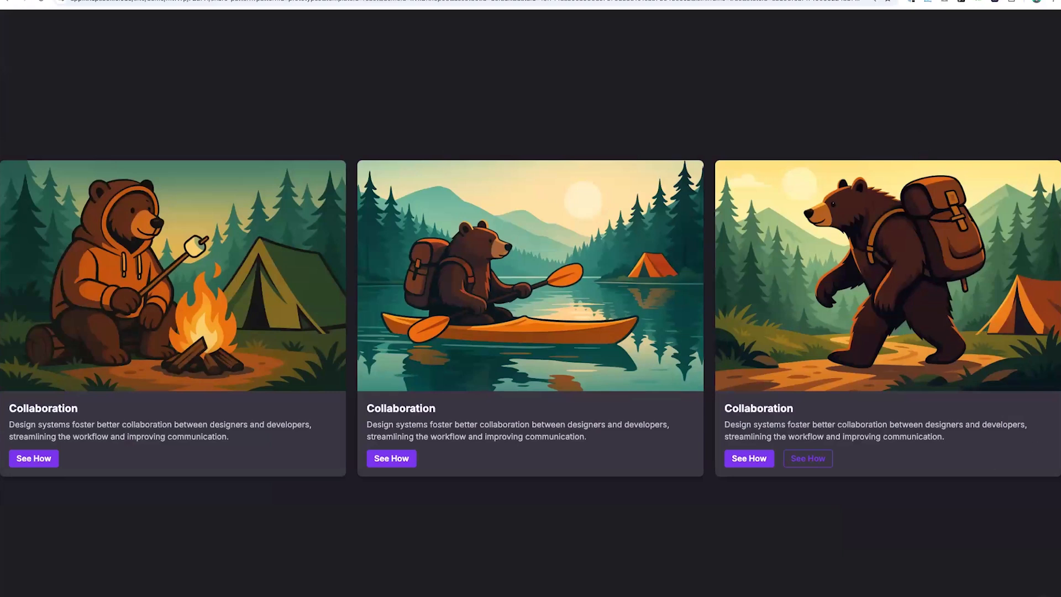
{"action": "left_click_drag", "start_coordinate": [881, 426], "coordinate": [647, 425]}
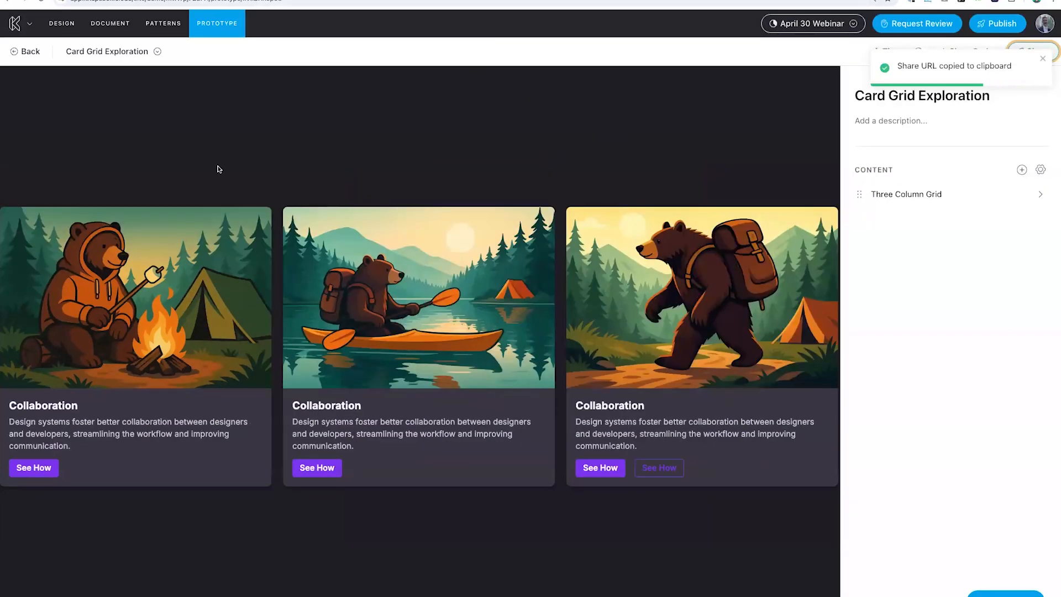
Leave Card Grid Exploration and open the Landing Page Template Guide prototype from the Page Templates folder
{"action": "left_click", "coordinate": [142, 55]}
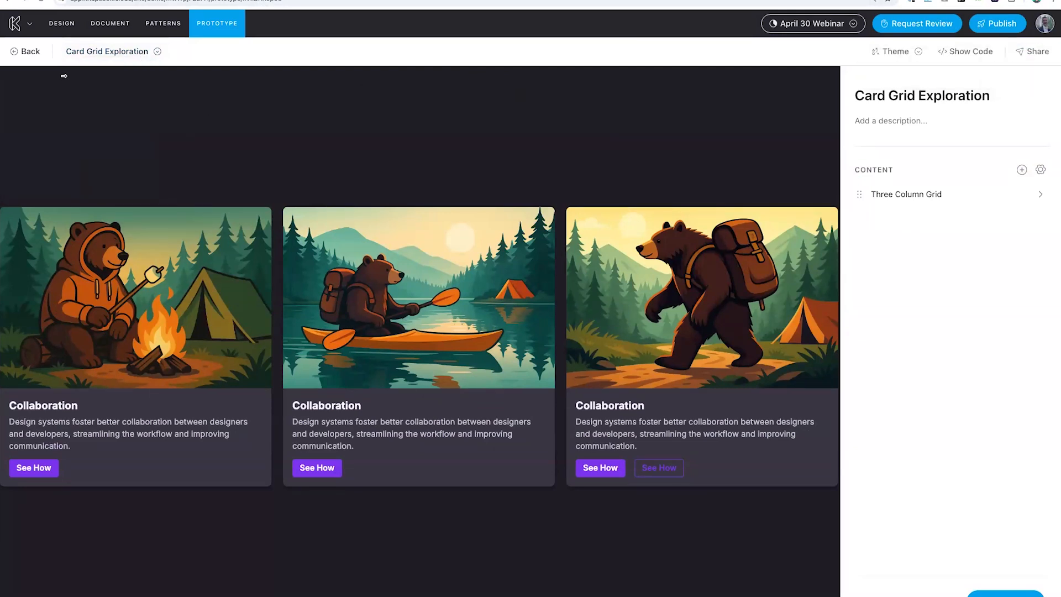
{"action": "left_click", "coordinate": [29, 52]}
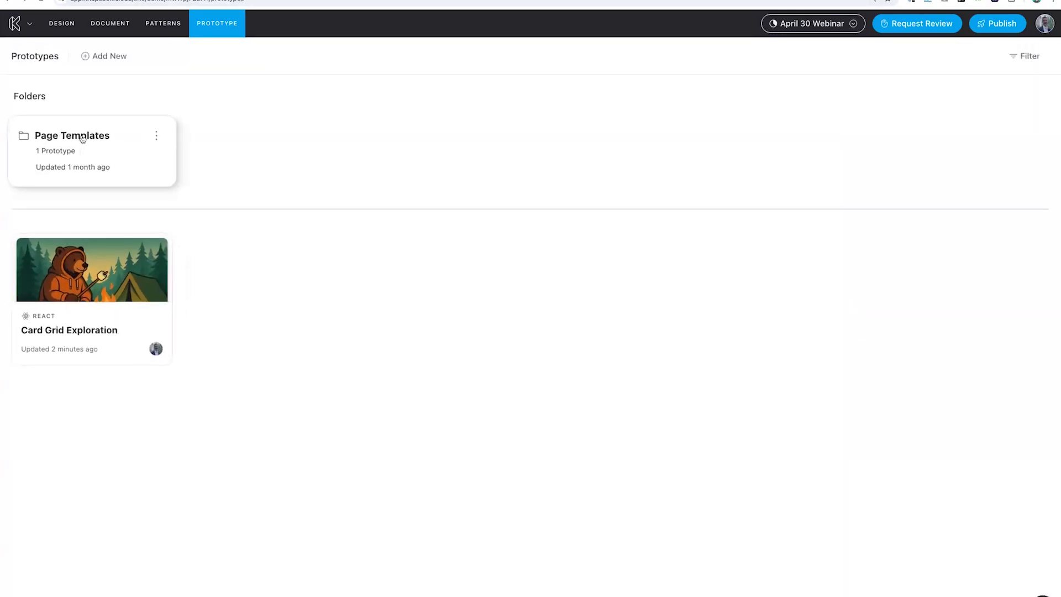
{"action": "left_click", "coordinate": [83, 138]}
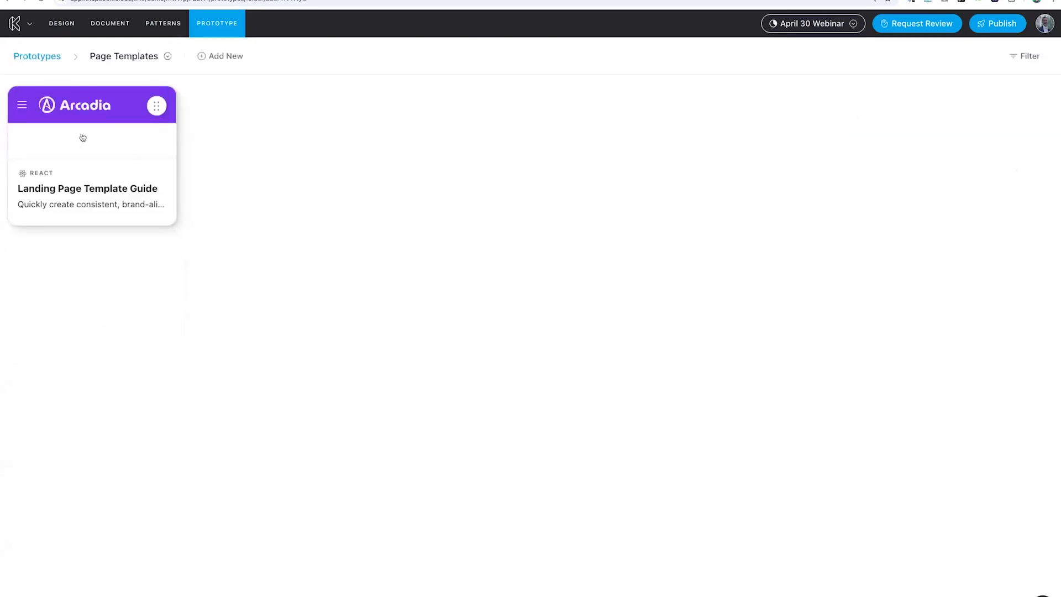
{"action": "left_click", "coordinate": [82, 137]}
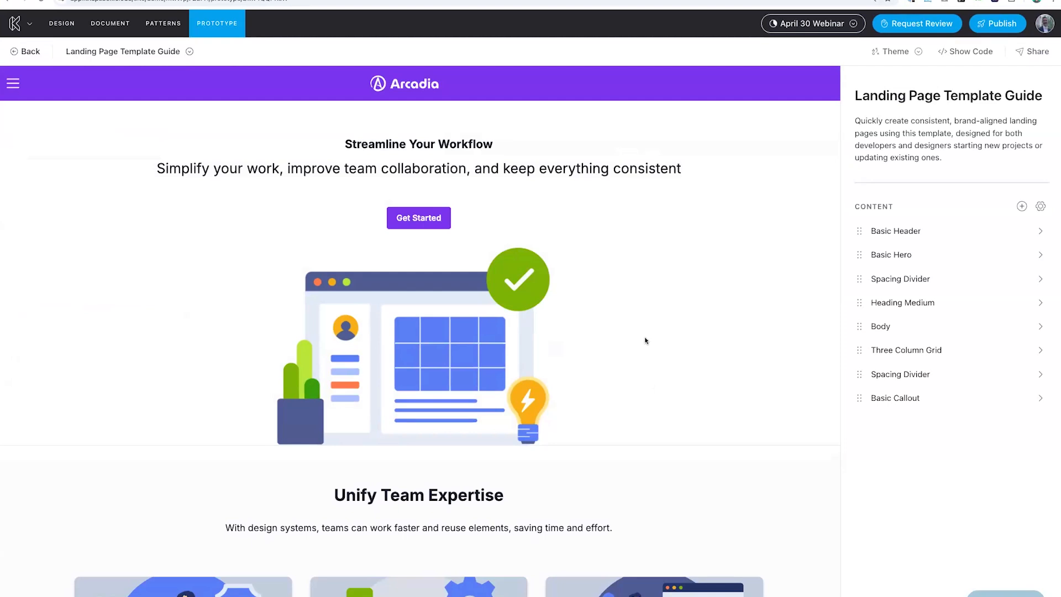
Add a Primary Button to the third Basic Card, titled "Collaboration", in the template's Three Column Grid
{"action": "scroll", "coordinate": [708, 289], "scroll_direction": "down", "scroll_amount": 7}
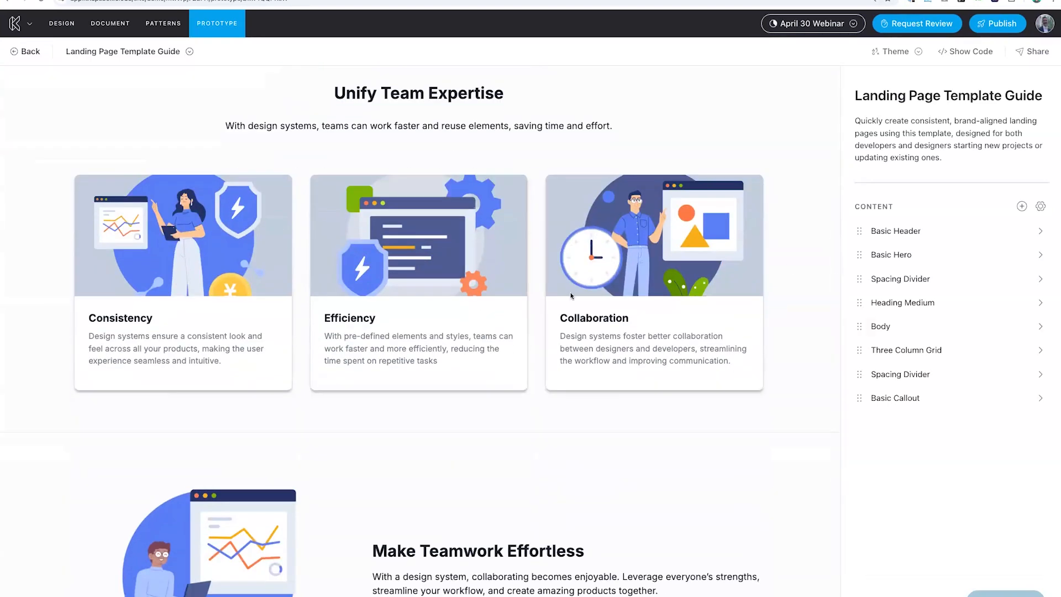
{"action": "left_click", "coordinate": [924, 354]}
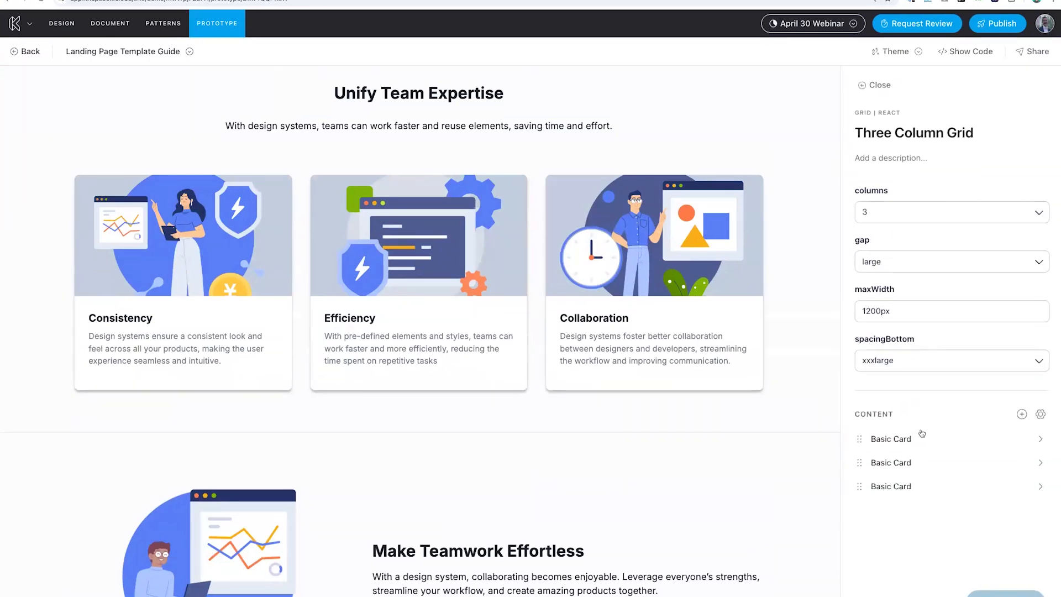
{"action": "left_click", "coordinate": [904, 481]}
{"action": "left_click", "coordinate": [1022, 366]}
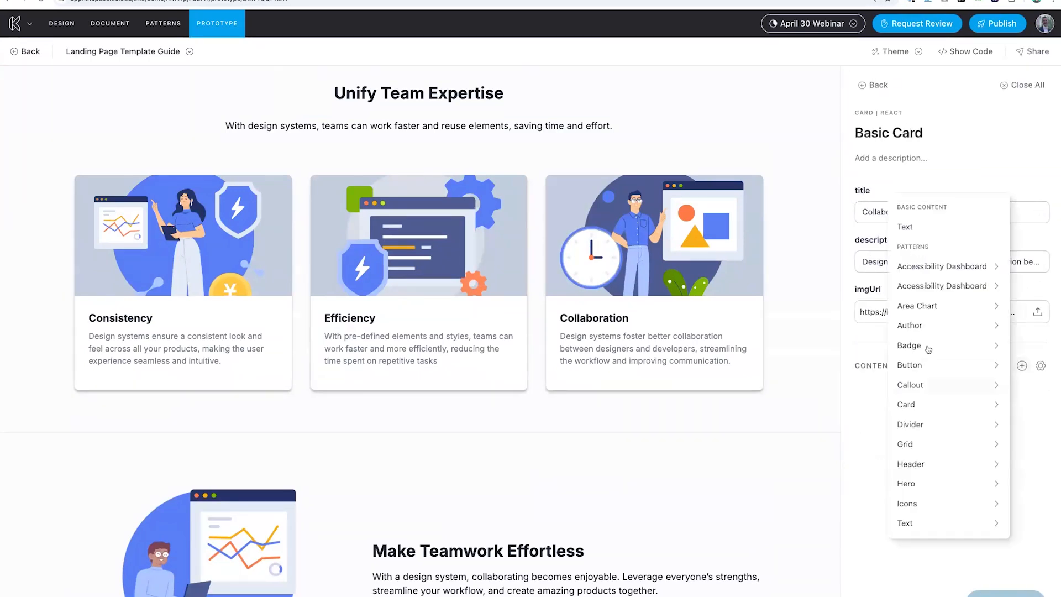
{"action": "mouse_move", "coordinate": [918, 365]}
{"action": "left_click", "coordinate": [863, 367]}
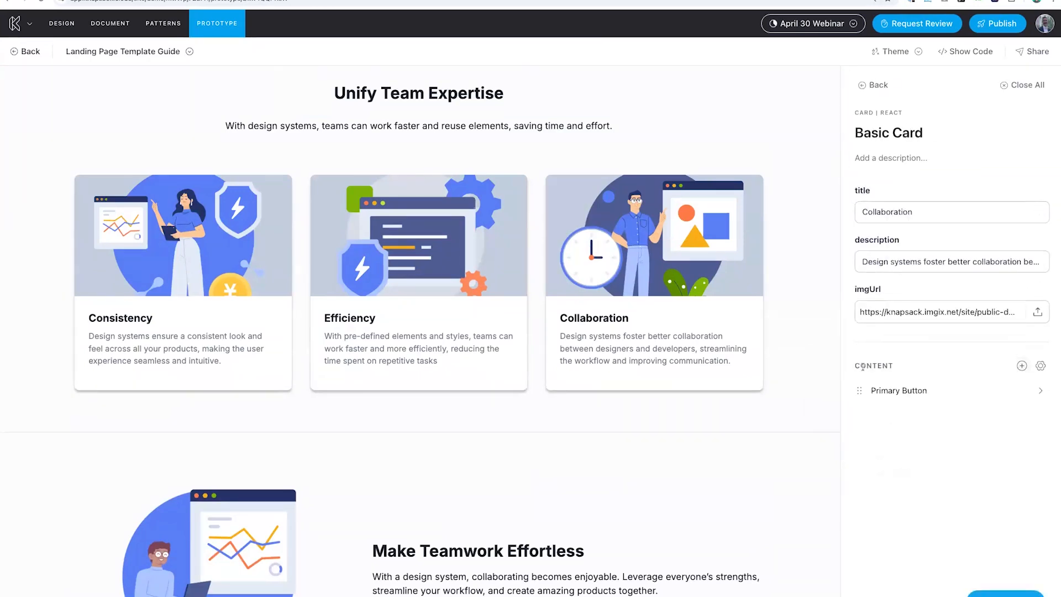
{"action": "scroll", "coordinate": [677, 356], "scroll_direction": "up", "scroll_amount": 7}
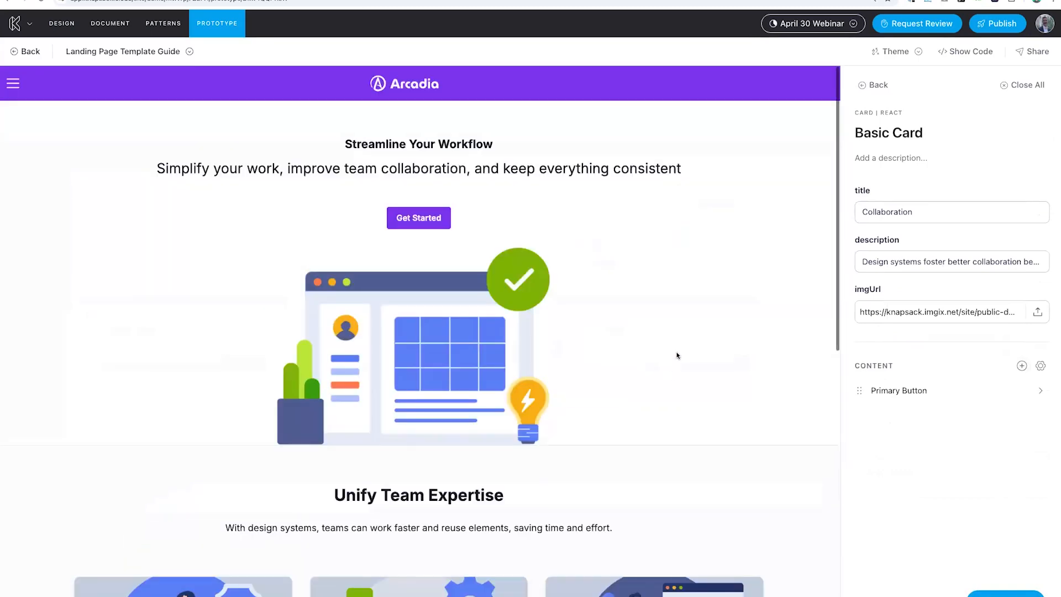
Apply the arcadiaDark theme to only the Three Column Grid's content through its layout options
{"action": "scroll", "coordinate": [732, 391], "scroll_direction": "down", "scroll_amount": 3}
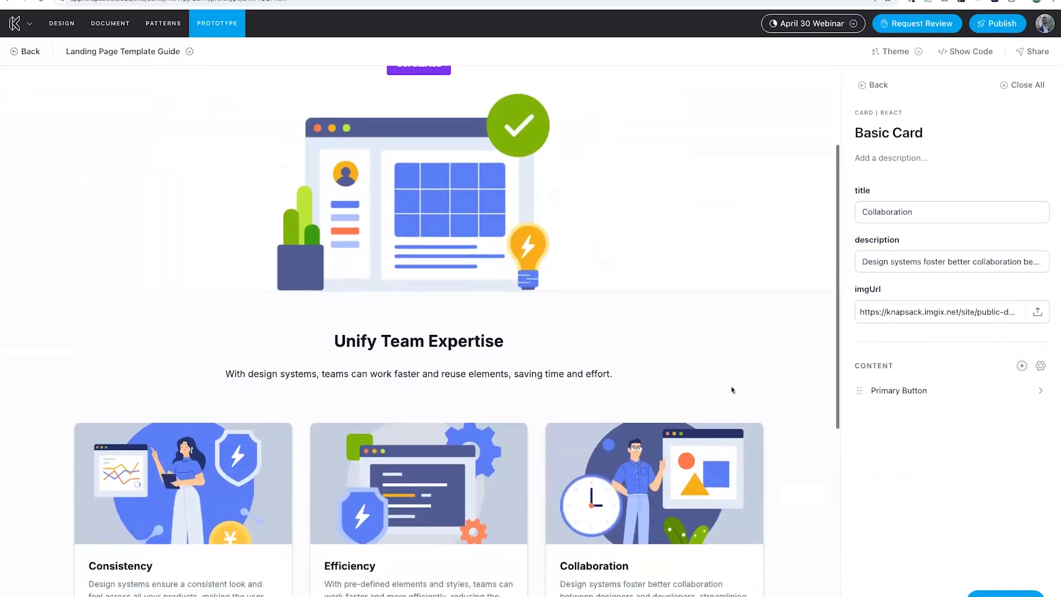
{"action": "scroll", "coordinate": [732, 390], "scroll_direction": "down", "scroll_amount": 2}
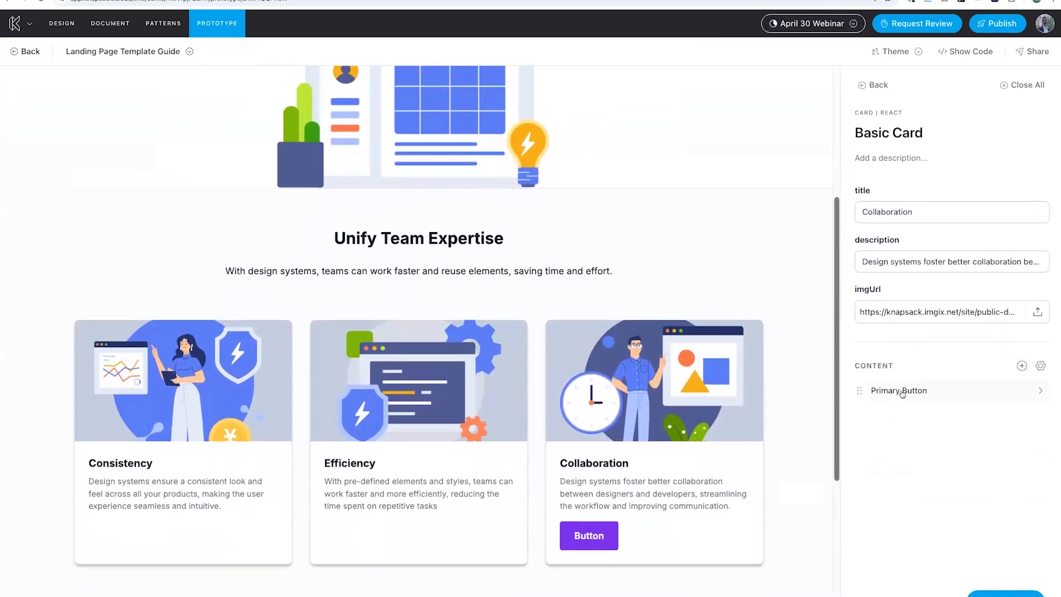
{"action": "left_click", "coordinate": [876, 84]}
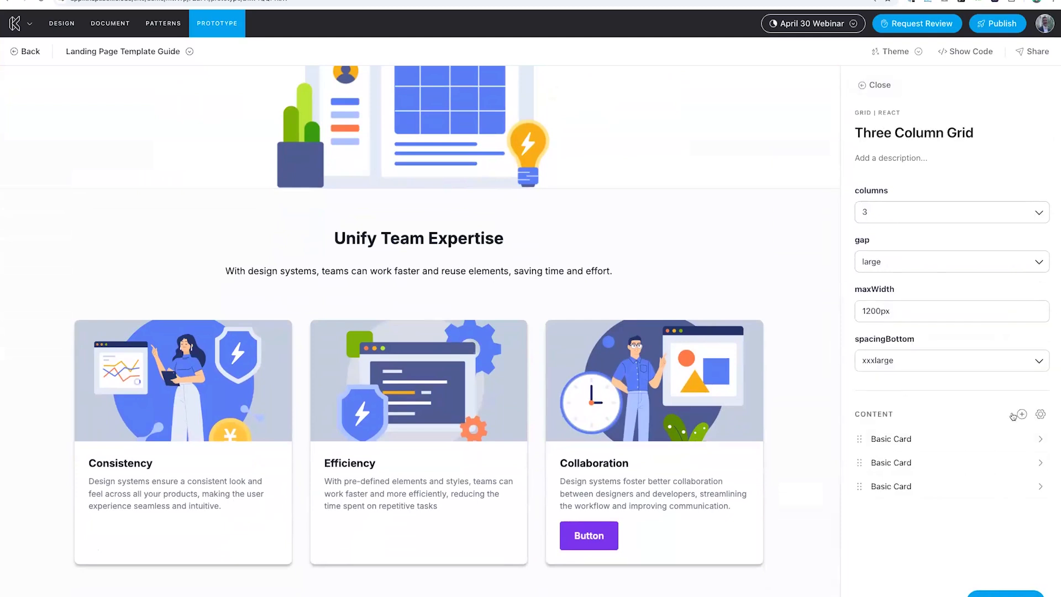
{"action": "left_click", "coordinate": [1040, 415]}
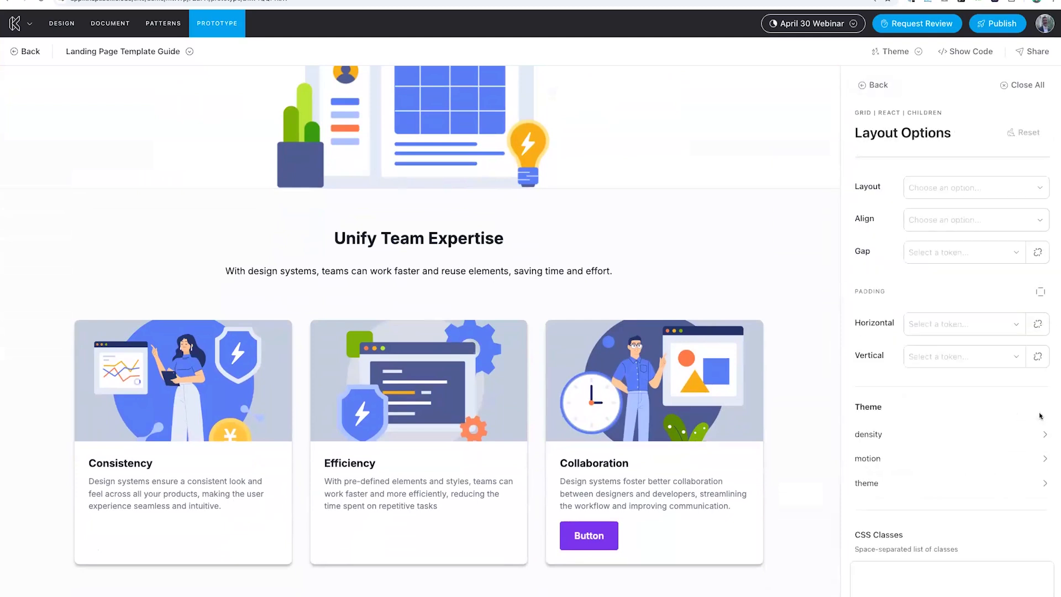
{"action": "left_click", "coordinate": [935, 435]}
{"action": "left_click", "coordinate": [935, 482]}
{"action": "left_click", "coordinate": [830, 509]}
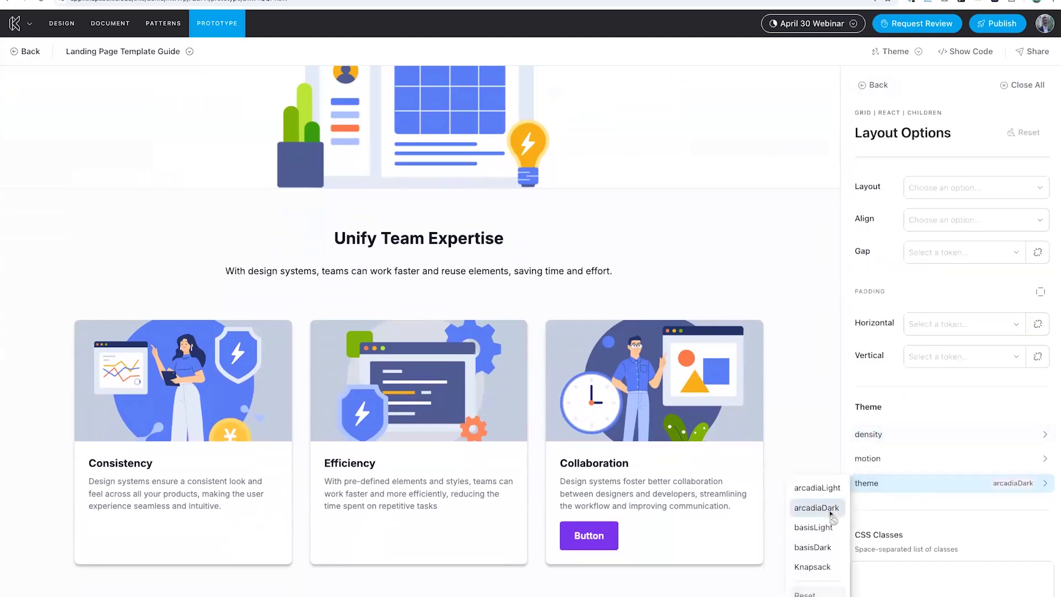
{"action": "scroll", "coordinate": [510, 366], "scroll_direction": "down", "scroll_amount": 5}
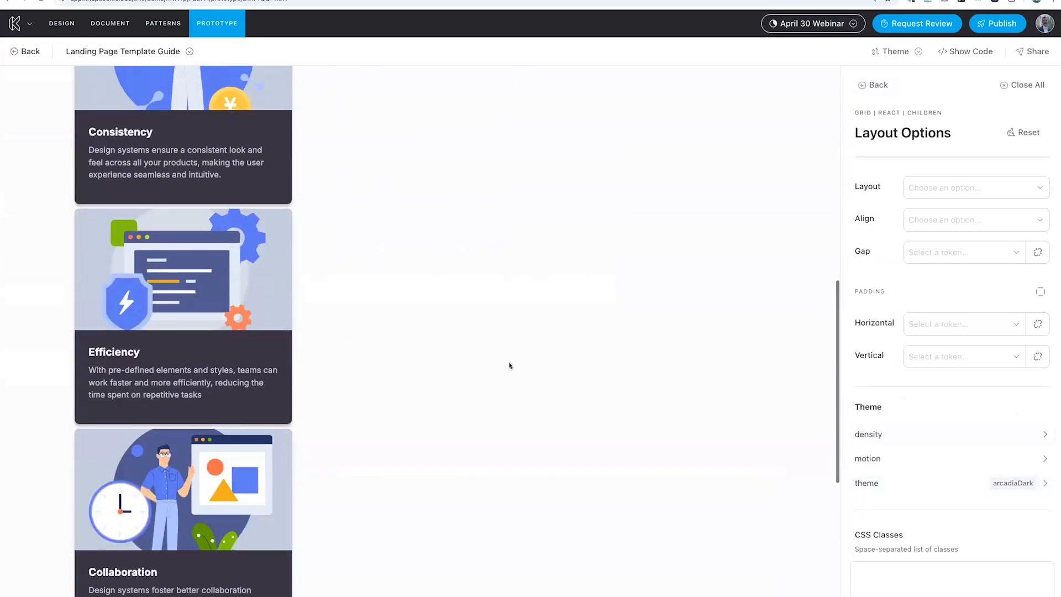
Reset the layout options of the Three Column Grid's content
{"action": "left_click", "coordinate": [1032, 136]}
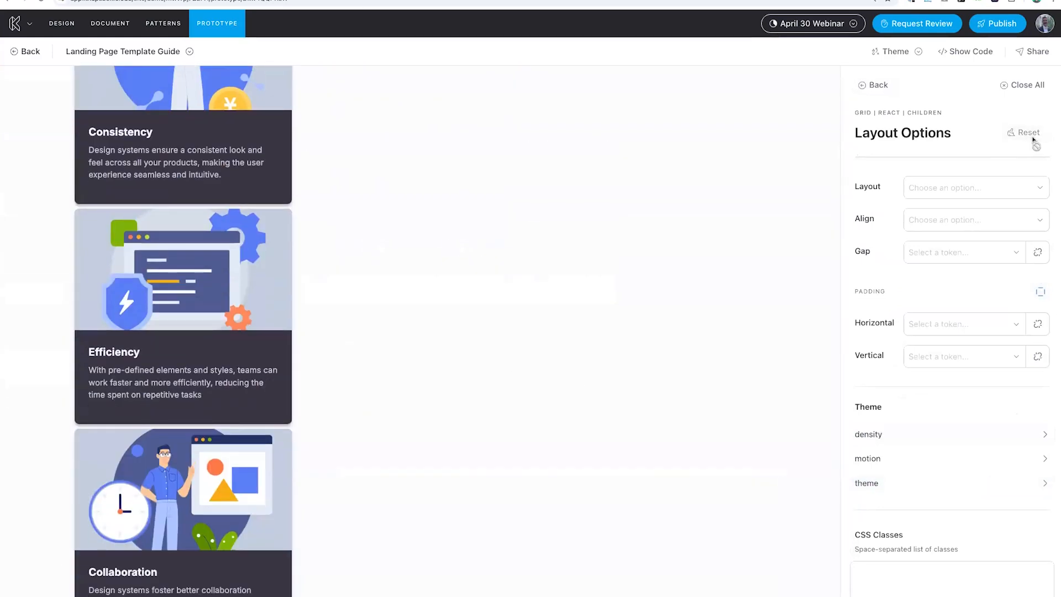
{"action": "scroll", "coordinate": [572, 325], "scroll_direction": "up", "scroll_amount": 6}
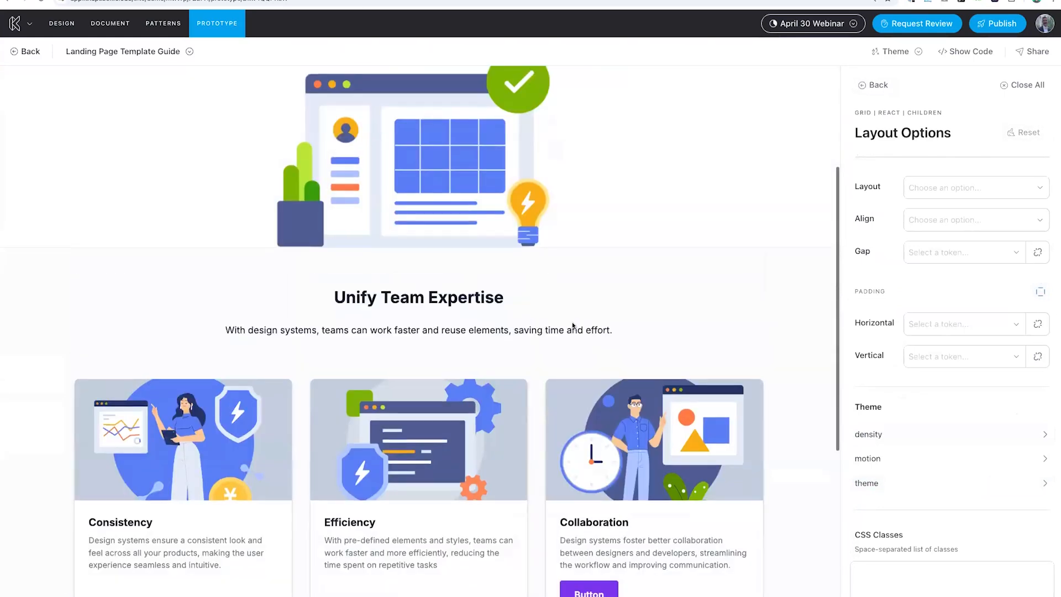
{"action": "scroll", "coordinate": [578, 312], "scroll_direction": "up", "scroll_amount": 4}
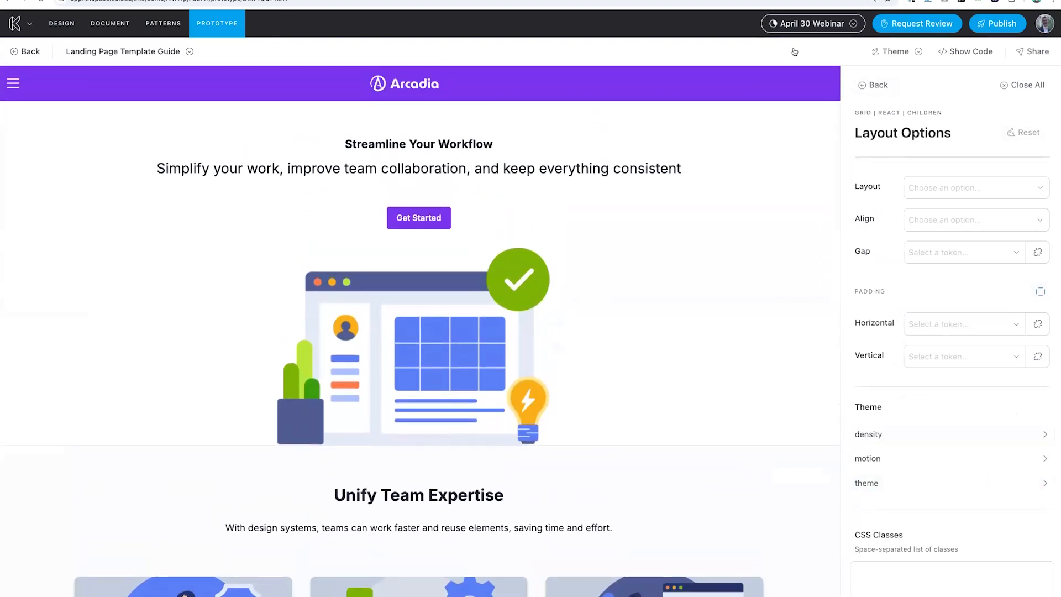
Switch the whole landing page prototype to the basisDark theme
{"action": "left_click", "coordinate": [960, 53]}
{"action": "left_click", "coordinate": [918, 52]}
{"action": "left_click", "coordinate": [958, 56]}
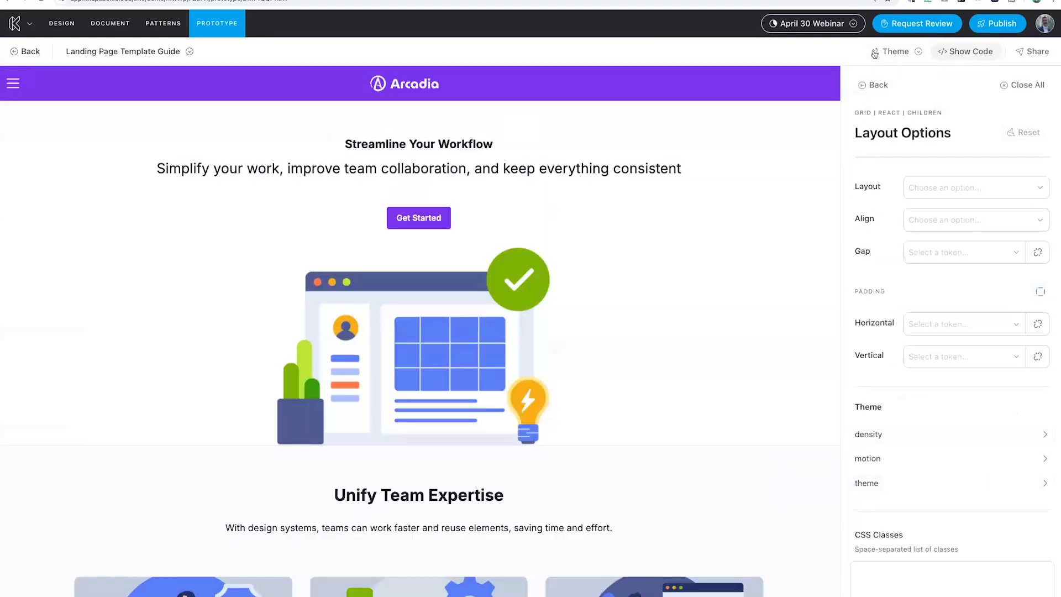
{"action": "left_click", "coordinate": [875, 54]}
{"action": "mouse_move", "coordinate": [967, 118]}
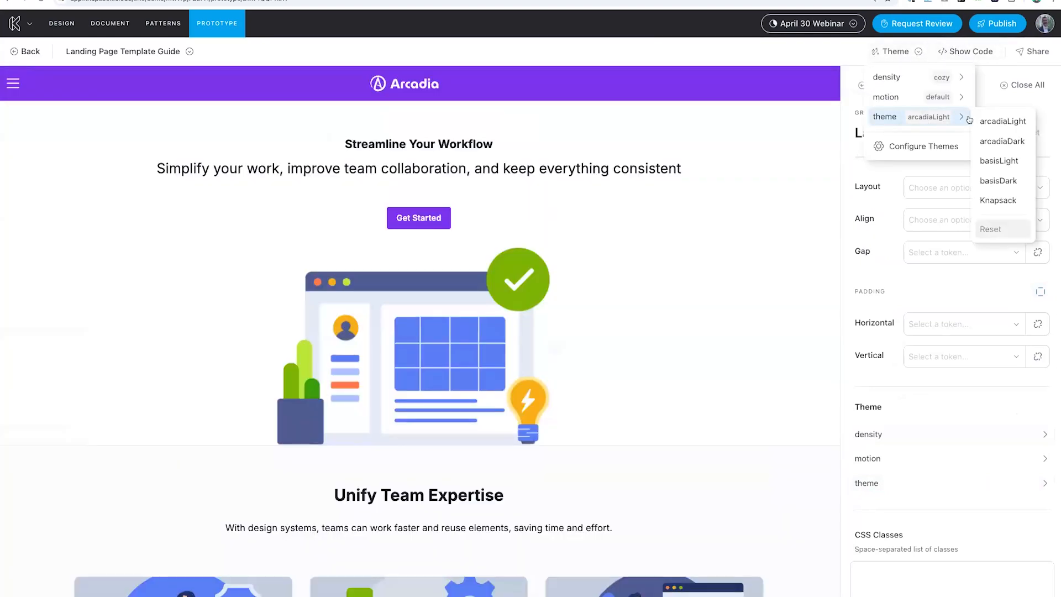
{"action": "left_click", "coordinate": [997, 182]}
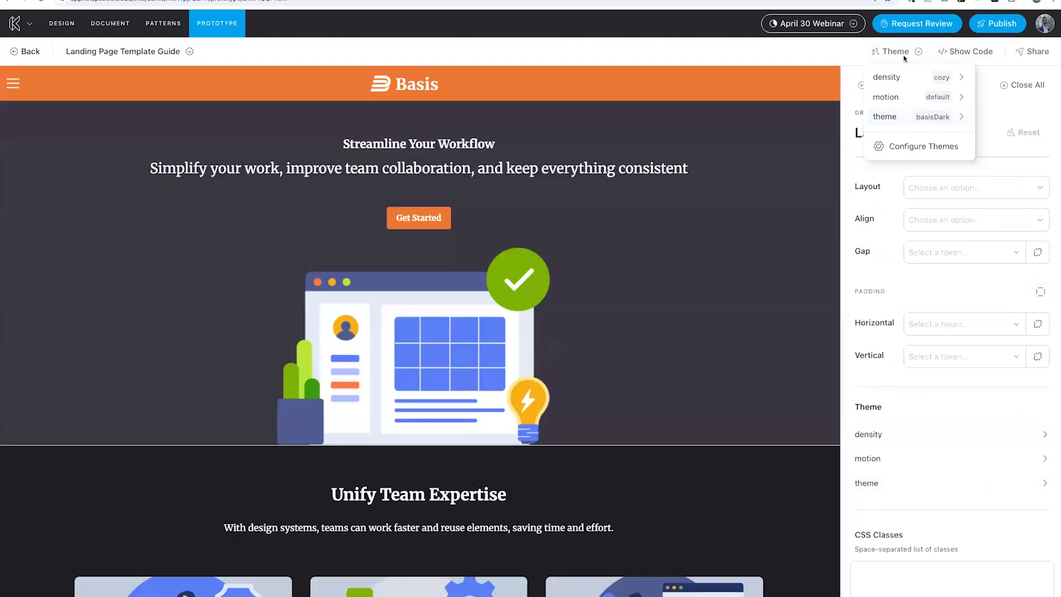
Set the landing page prototype's theme to Knapsack and close the theme options
{"action": "mouse_move", "coordinate": [956, 118]}
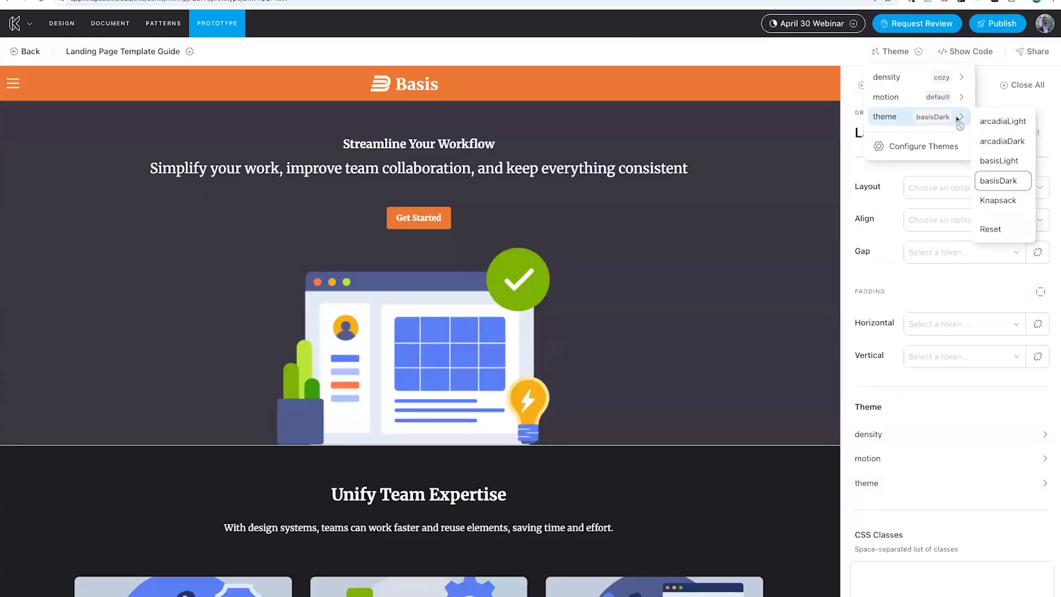
{"action": "left_click", "coordinate": [992, 200]}
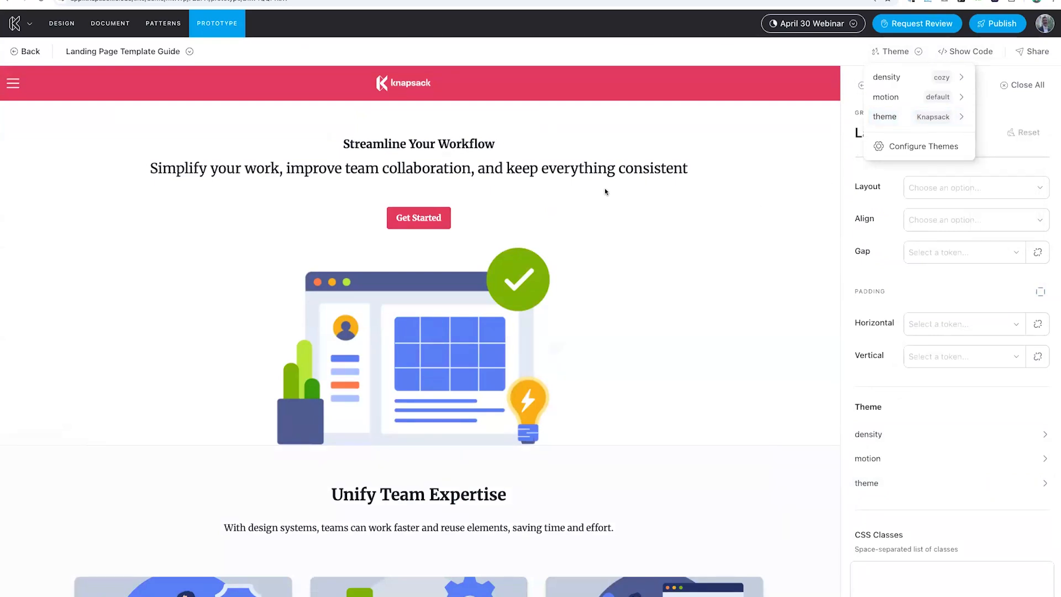
{"action": "left_click", "coordinate": [688, 176]}
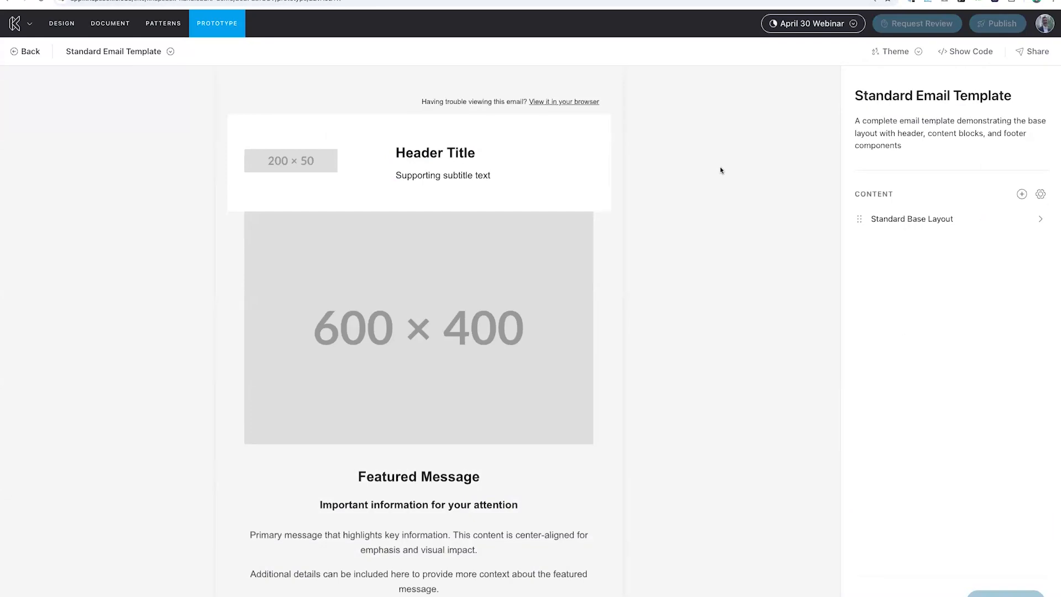
Open the Standard Base Layout in the Standard Email Template and review the email from header through content blocks to footer
{"action": "left_click", "coordinate": [910, 226]}
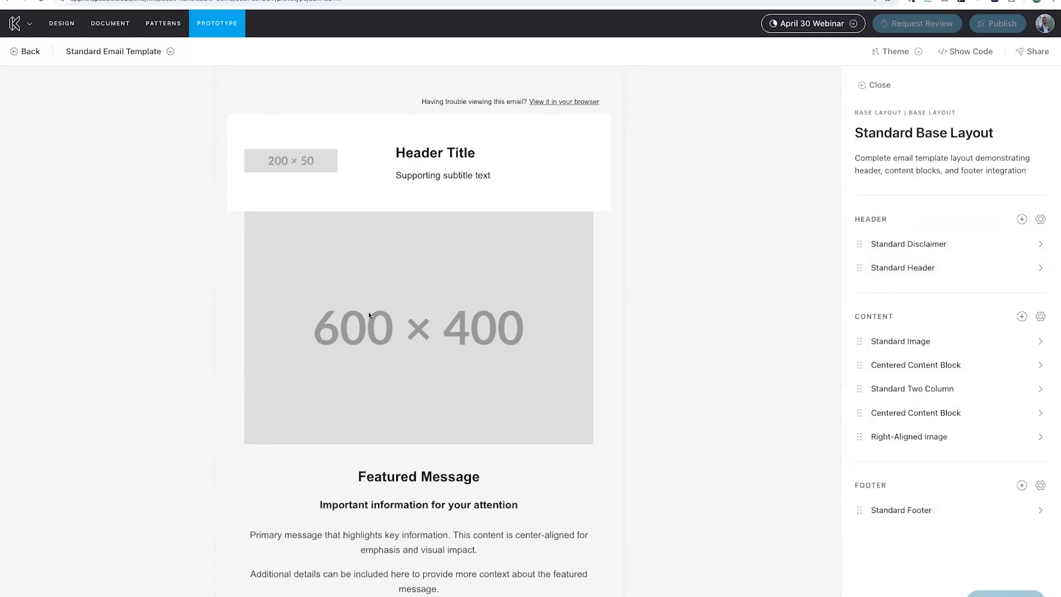
{"action": "scroll", "coordinate": [369, 315], "scroll_direction": "down", "scroll_amount": 5}
{"action": "scroll", "coordinate": [369, 313], "scroll_direction": "down", "scroll_amount": 8}
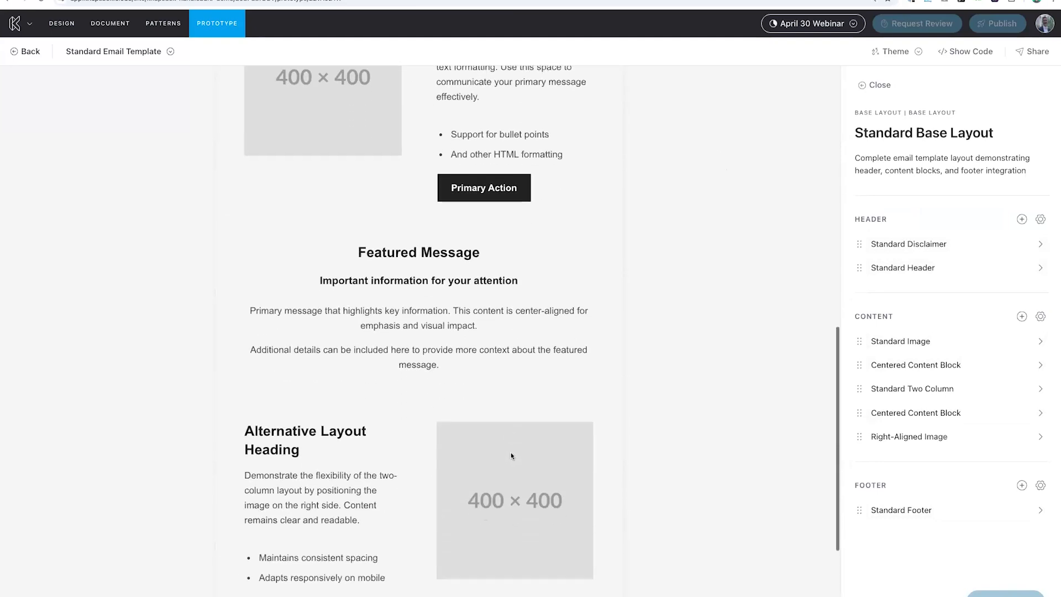
{"action": "scroll", "coordinate": [523, 451], "scroll_direction": "down", "scroll_amount": 3}
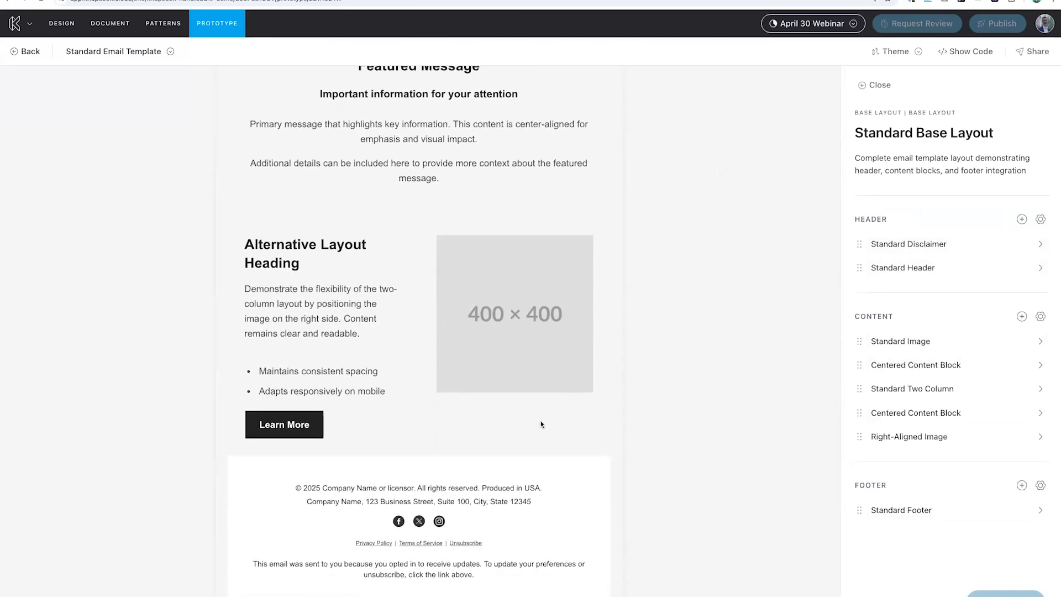
{"action": "scroll", "coordinate": [541, 421], "scroll_direction": "up", "scroll_amount": 9}
{"action": "scroll", "coordinate": [541, 420], "scroll_direction": "up", "scroll_amount": 6}
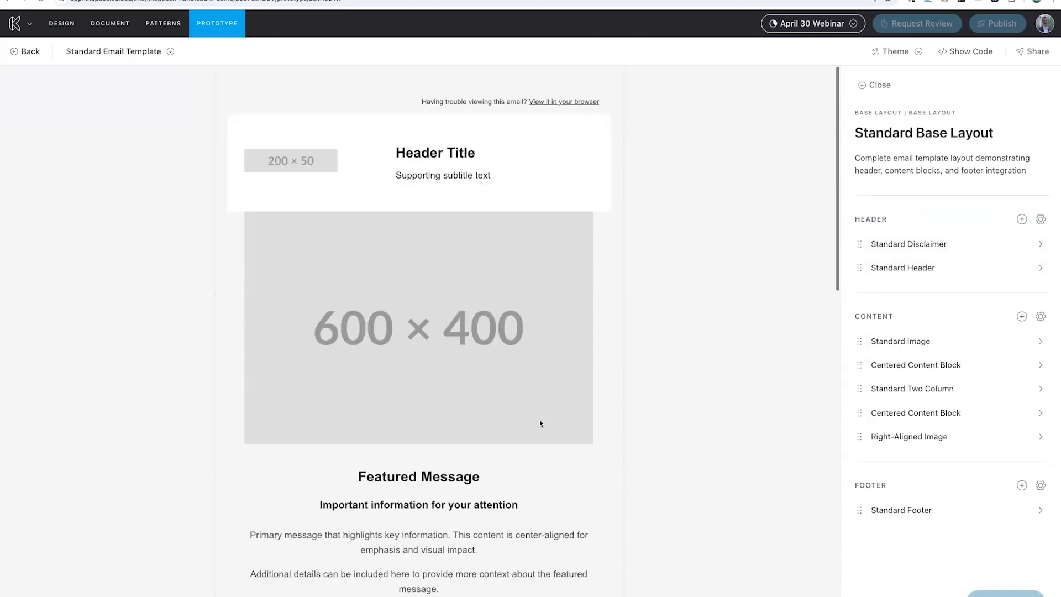